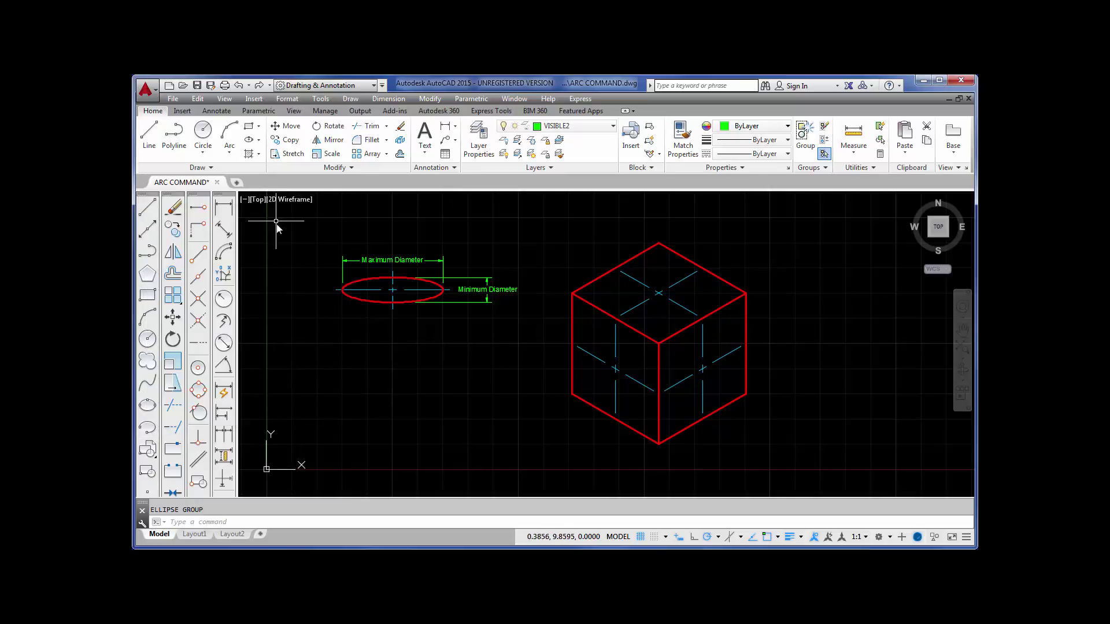
{"action": "left_click", "coordinate": [259, 140]}
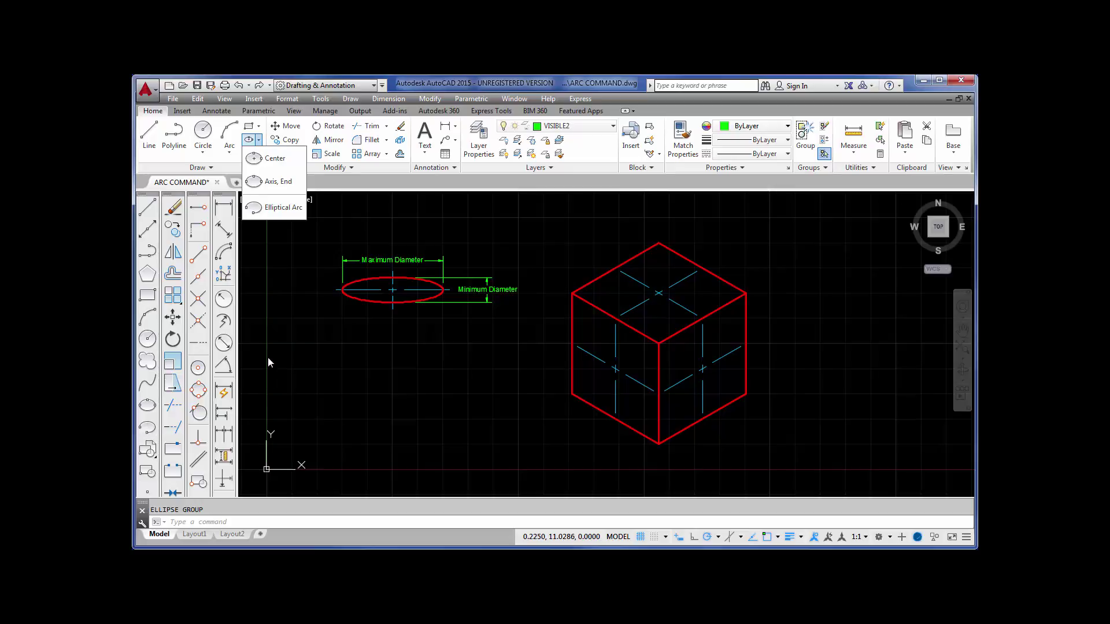
{"action": "left_click", "coordinate": [280, 322]}
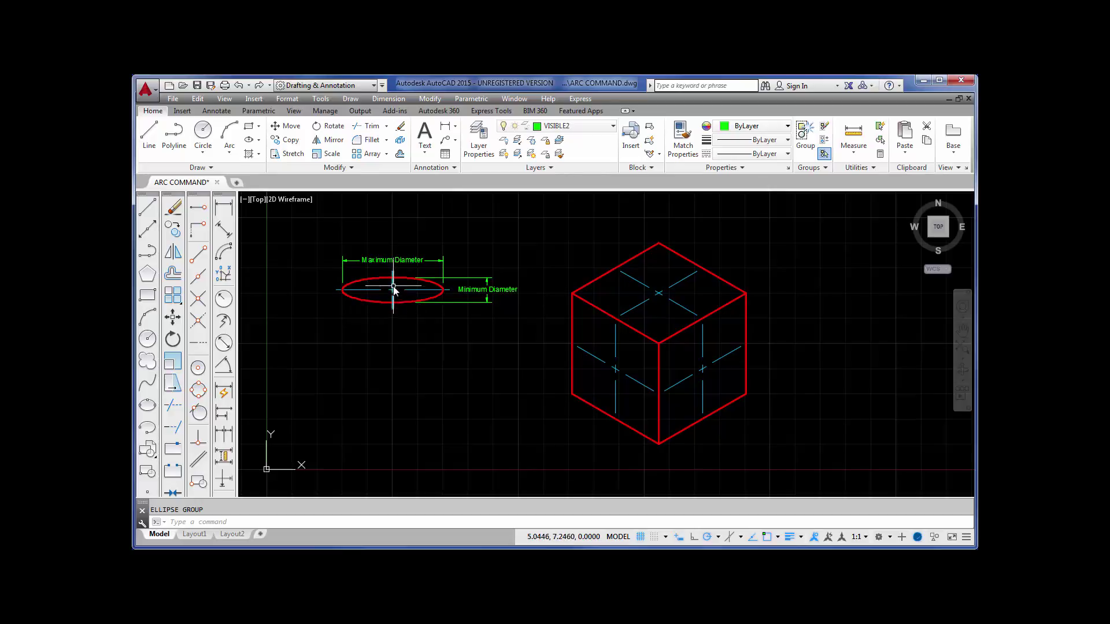
Erase the Maximum Diameter and Minimum Diameter dimensions from the red ellipse.
{"action": "left_click", "coordinate": [174, 207]}
{"action": "left_click", "coordinate": [515, 316]}
{"action": "left_click", "coordinate": [463, 258]}
{"action": "left_click", "coordinate": [455, 271]}
{"action": "left_click", "coordinate": [324, 242]}
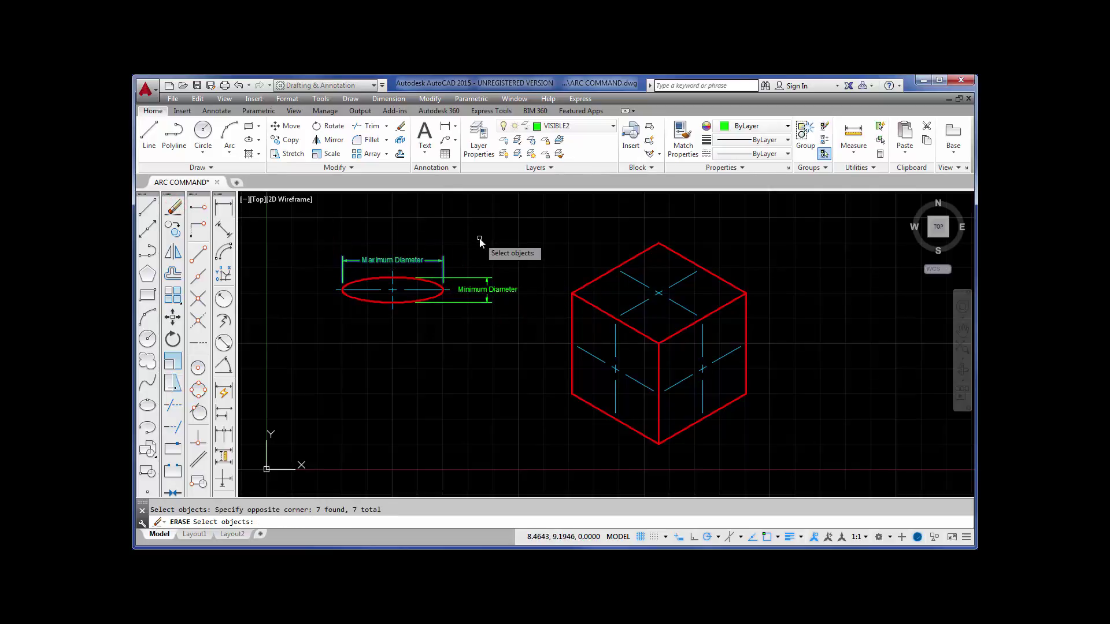
{"action": "key", "text": "Return"}
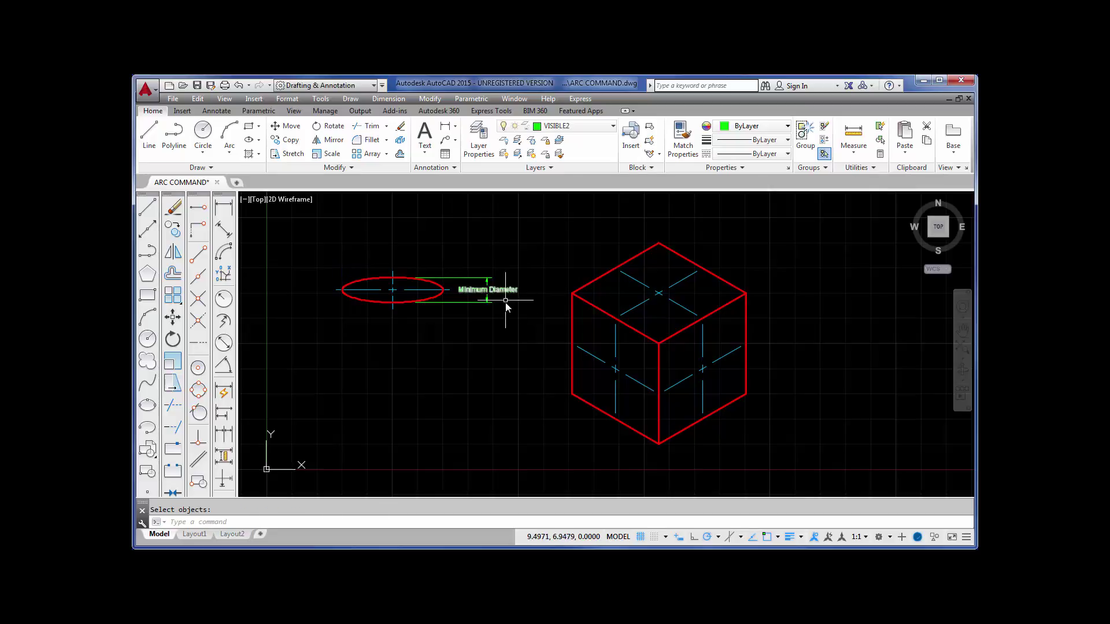
{"action": "key", "text": "Return"}
{"action": "left_click", "coordinate": [509, 325]}
{"action": "left_click", "coordinate": [470, 263]}
{"action": "key", "text": "Return"}
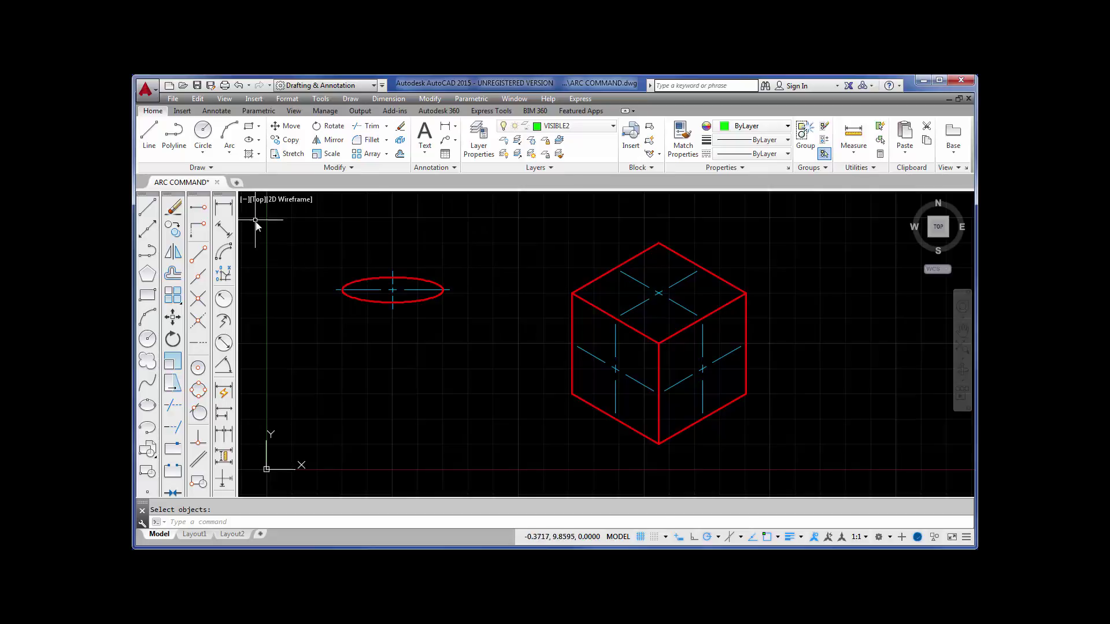
Add linear dimensions to the red ellipse's horizontal and vertical axes, placed above it and to its right.
{"action": "left_click", "coordinate": [225, 209]}
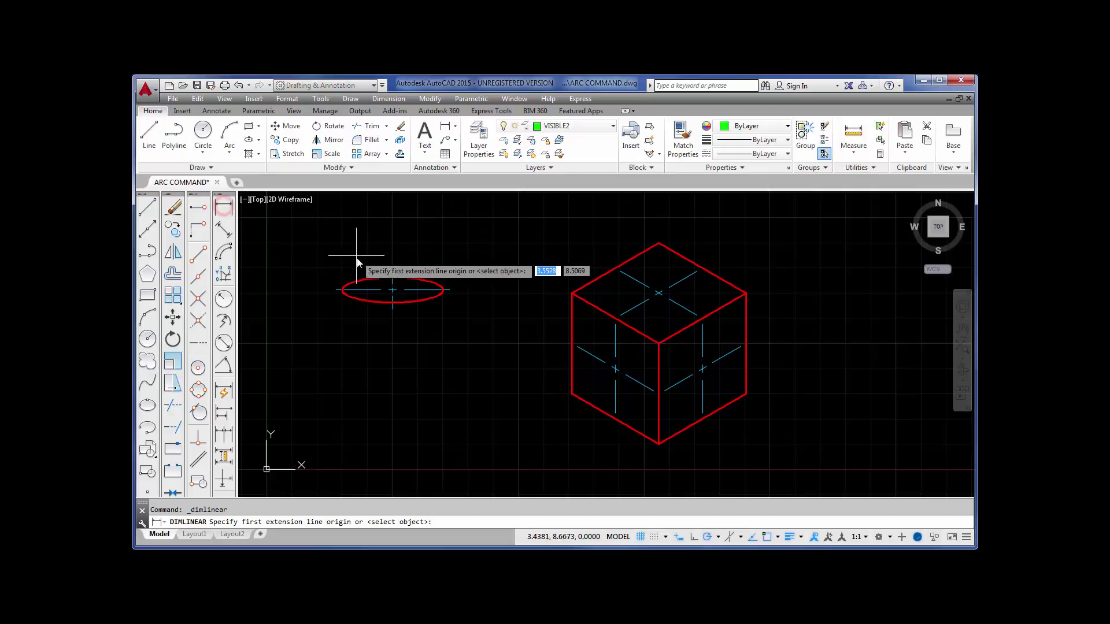
{"action": "left_click", "coordinate": [342, 289]}
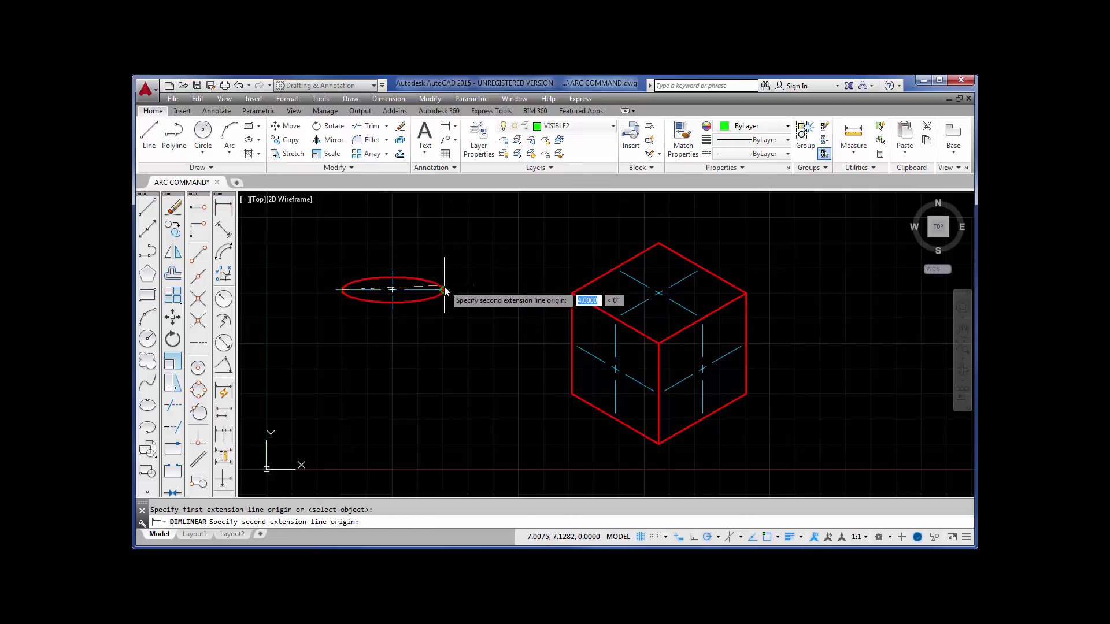
{"action": "left_click", "coordinate": [443, 290]}
{"action": "left_click", "coordinate": [417, 254]}
{"action": "key", "text": "Return"}
{"action": "left_click", "coordinate": [392, 301]}
{"action": "left_click", "coordinate": [392, 278]}
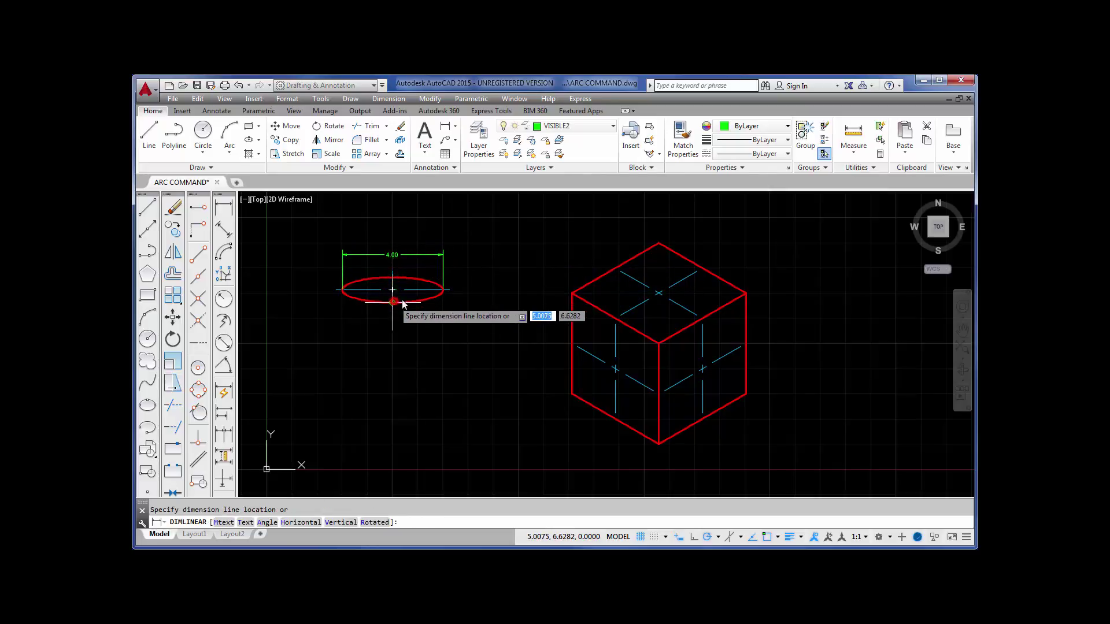
{"action": "left_click", "coordinate": [477, 294]}
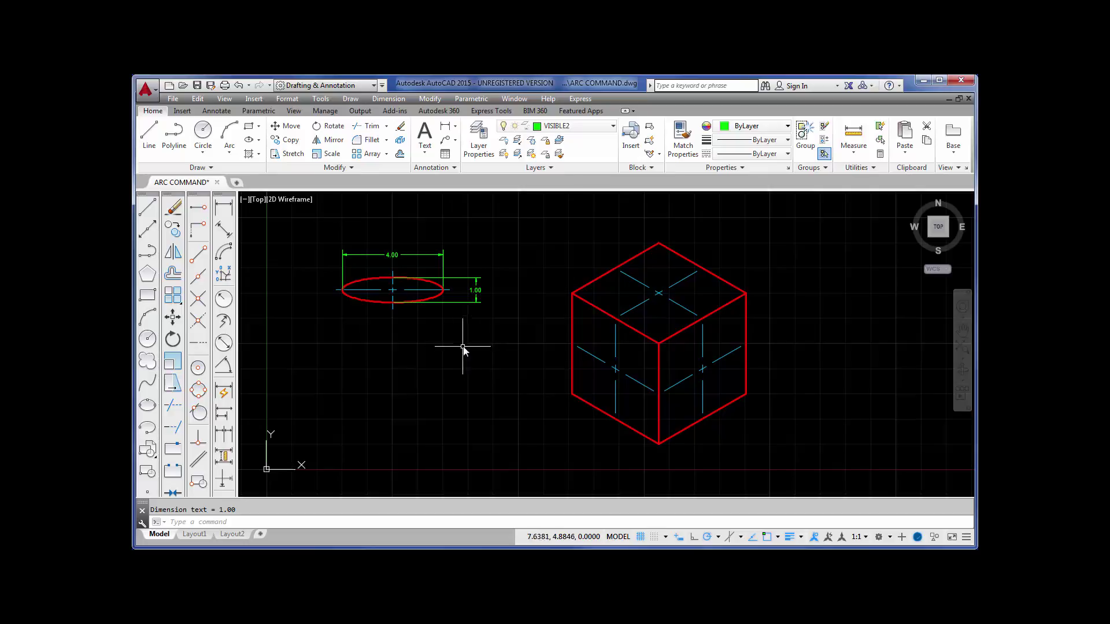
Draw an axis-endpoint ellipse below the red one with a horizontal axis of 4 and a distance of .5 to the other axis.
{"action": "left_click", "coordinate": [148, 407]}
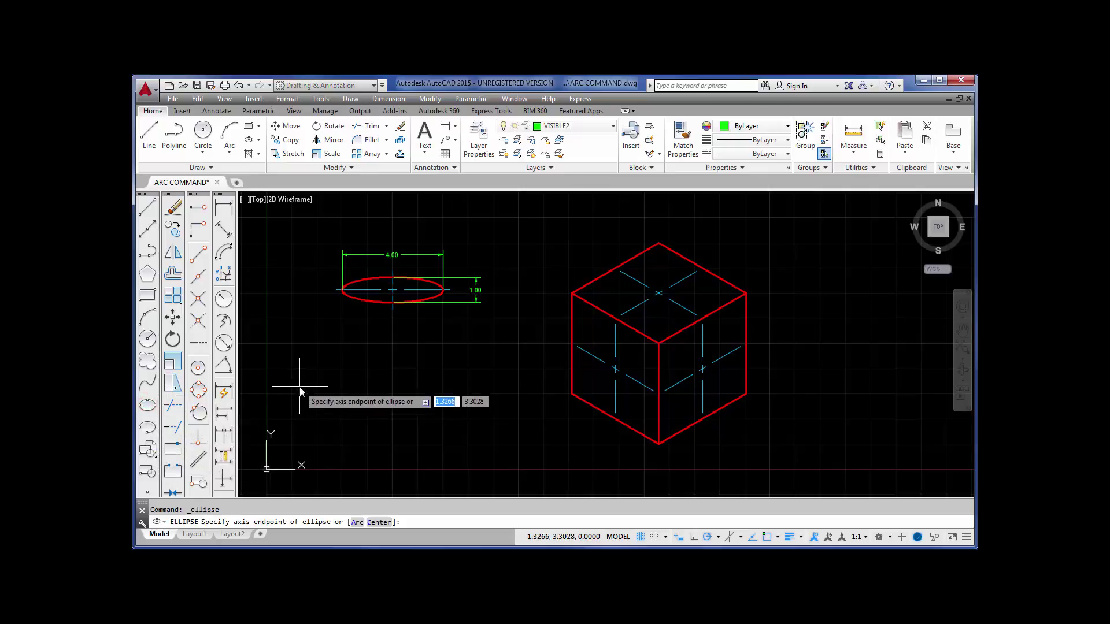
{"action": "left_click", "coordinate": [332, 369]}
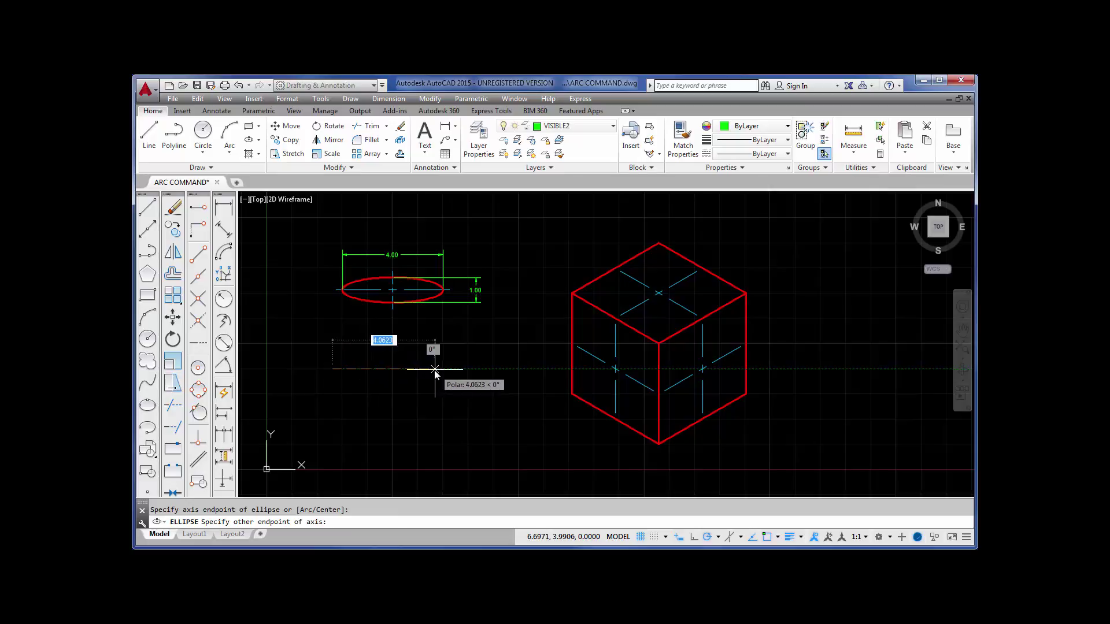
{"action": "type", "text": "4"}
{"action": "key", "text": "Return"}
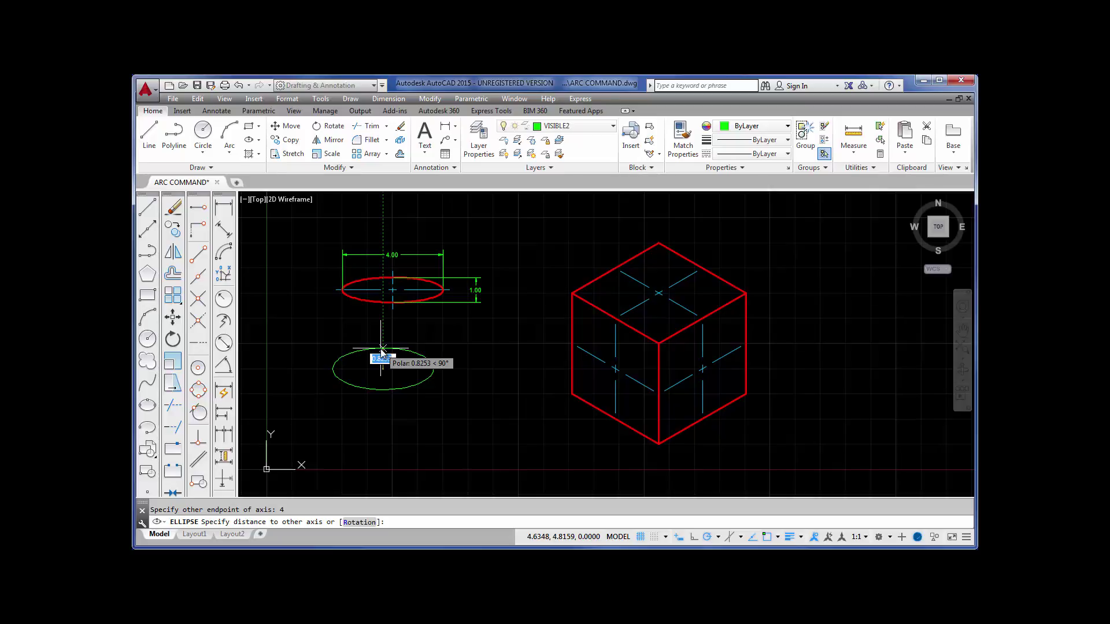
{"action": "key", "text": "BackSpace"}
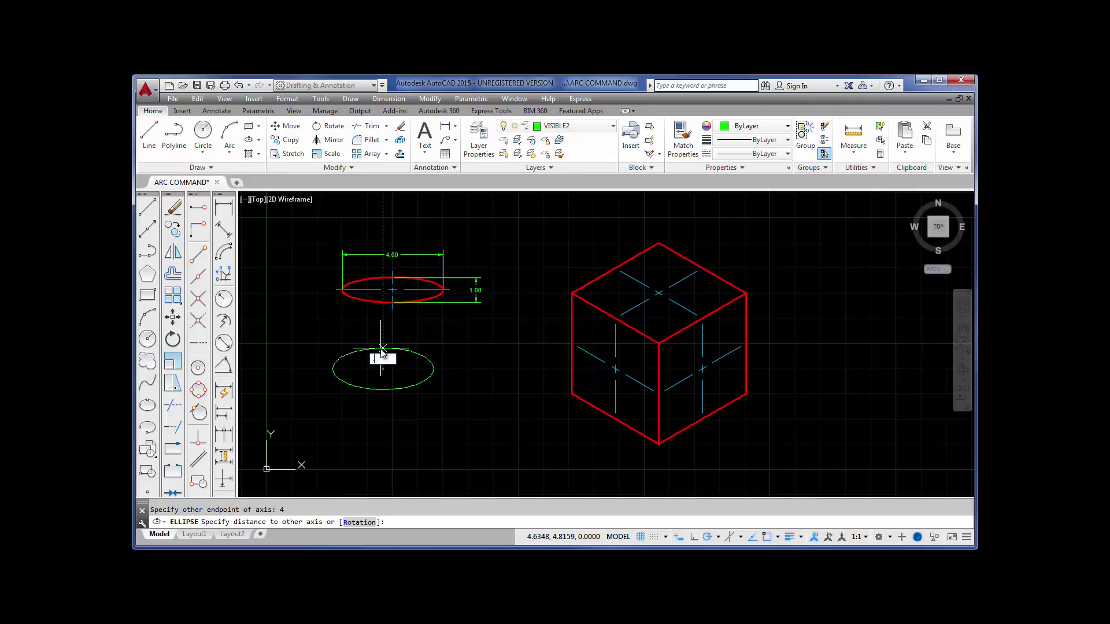
{"action": "key", "text": "Return"}
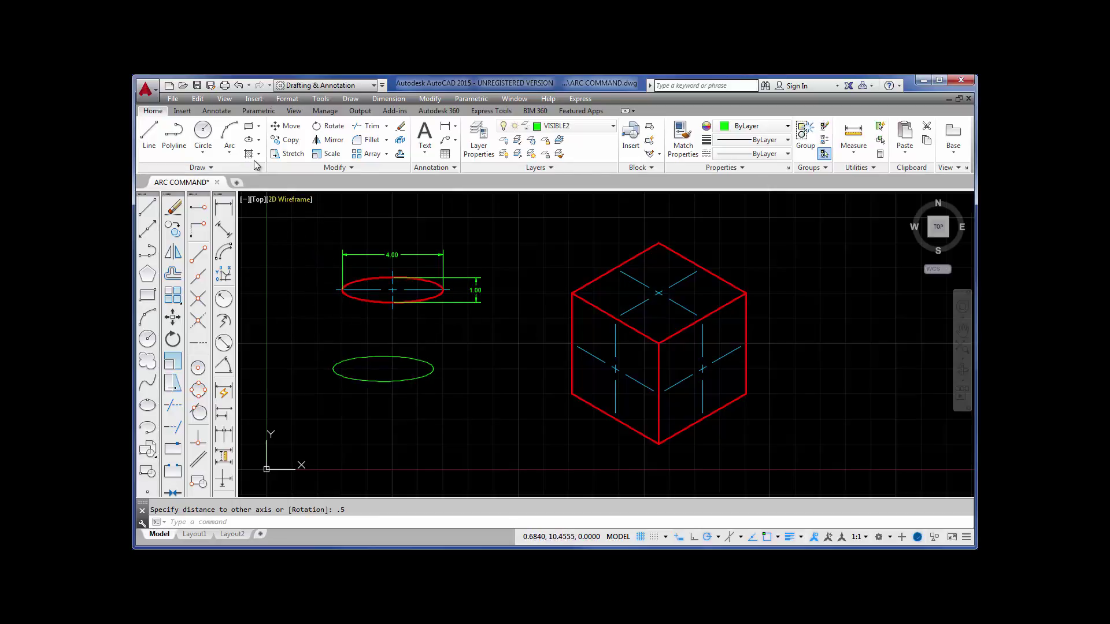
Draw a center-based ellipse below the first green one, with a horizontal axis endpoint distance of 2 and an other-axis distance of .5.
{"action": "left_click", "coordinate": [258, 141]}
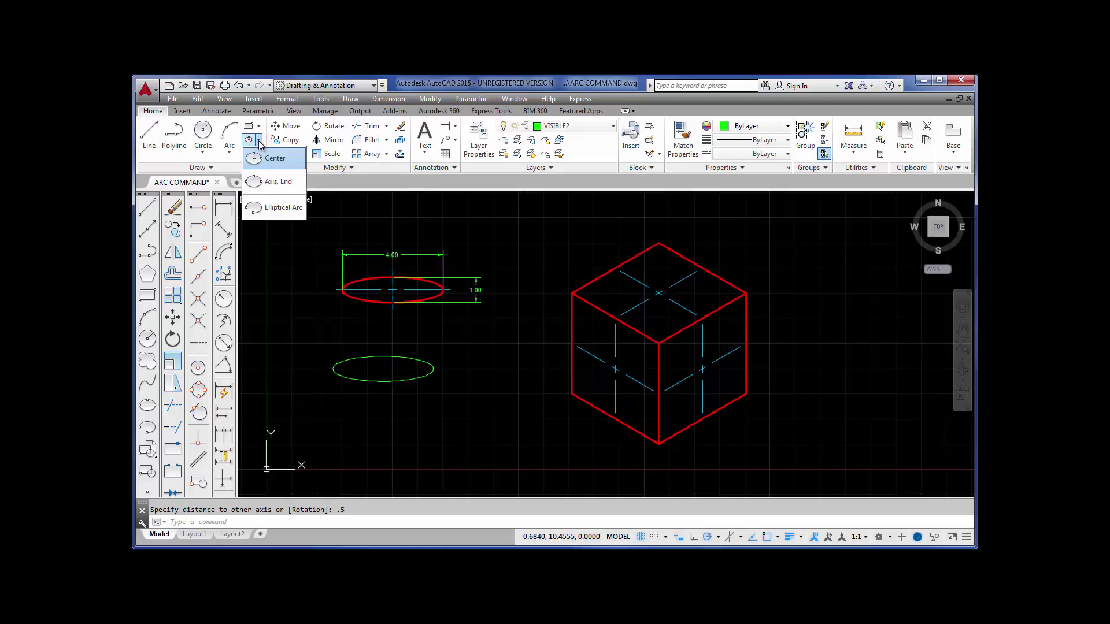
{"action": "left_click", "coordinate": [263, 159]}
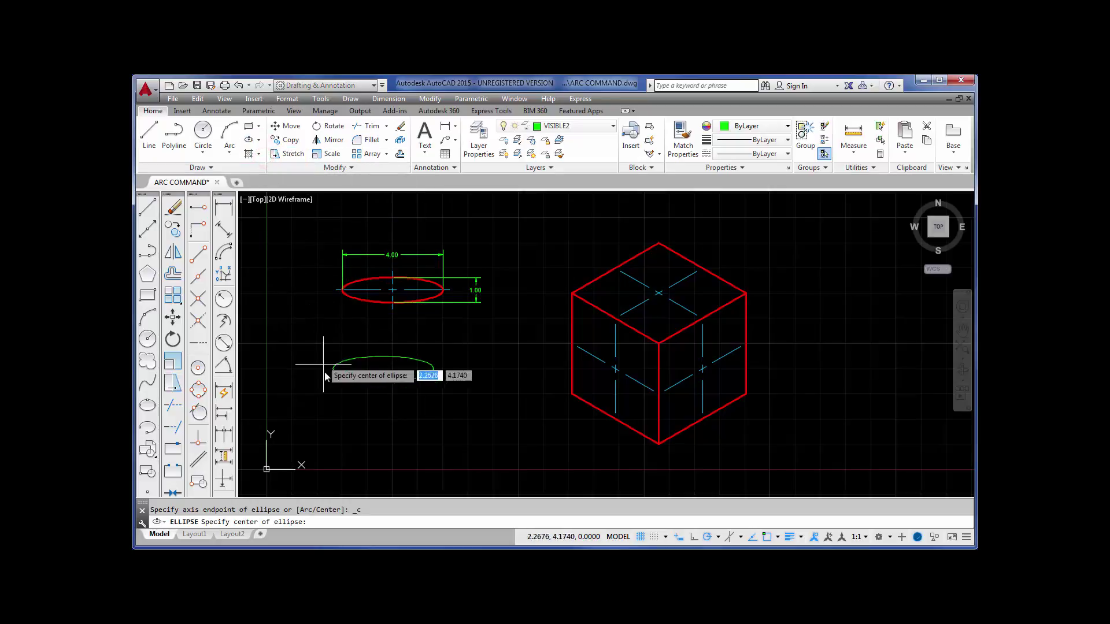
{"action": "left_click", "coordinate": [392, 426]}
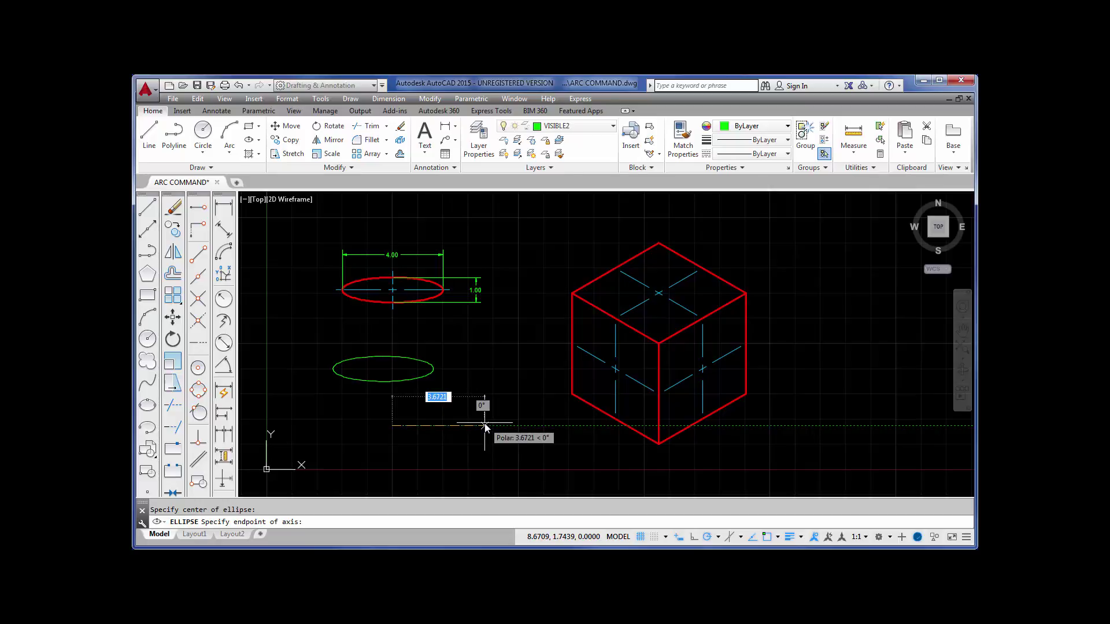
{"action": "type", "text": "2"}
{"action": "key", "text": "Return"}
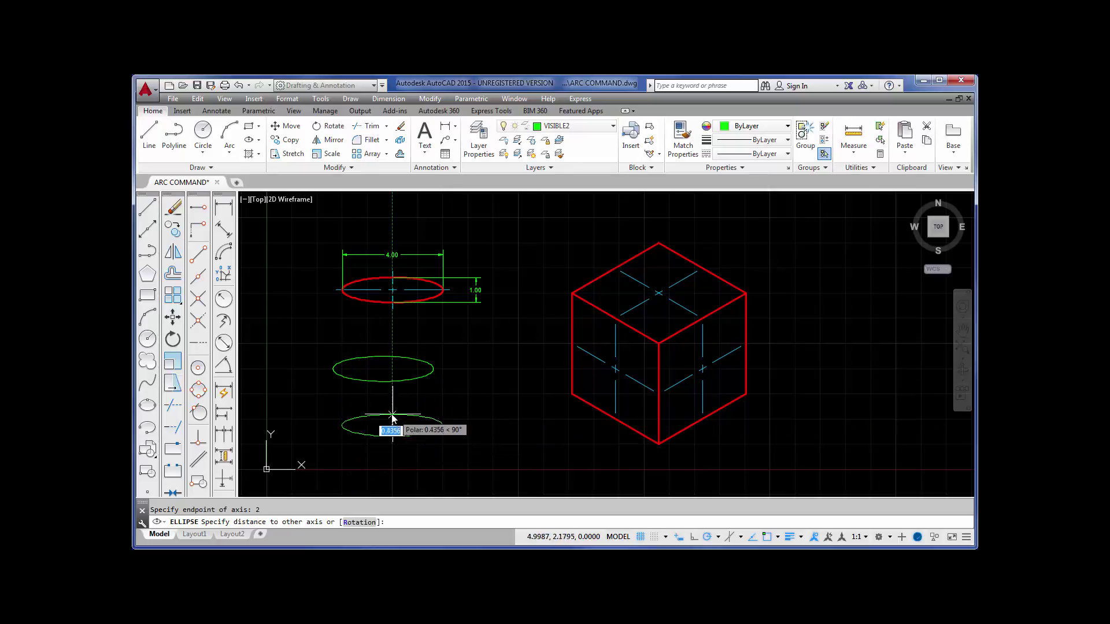
{"action": "key", "text": "BackSpace"}
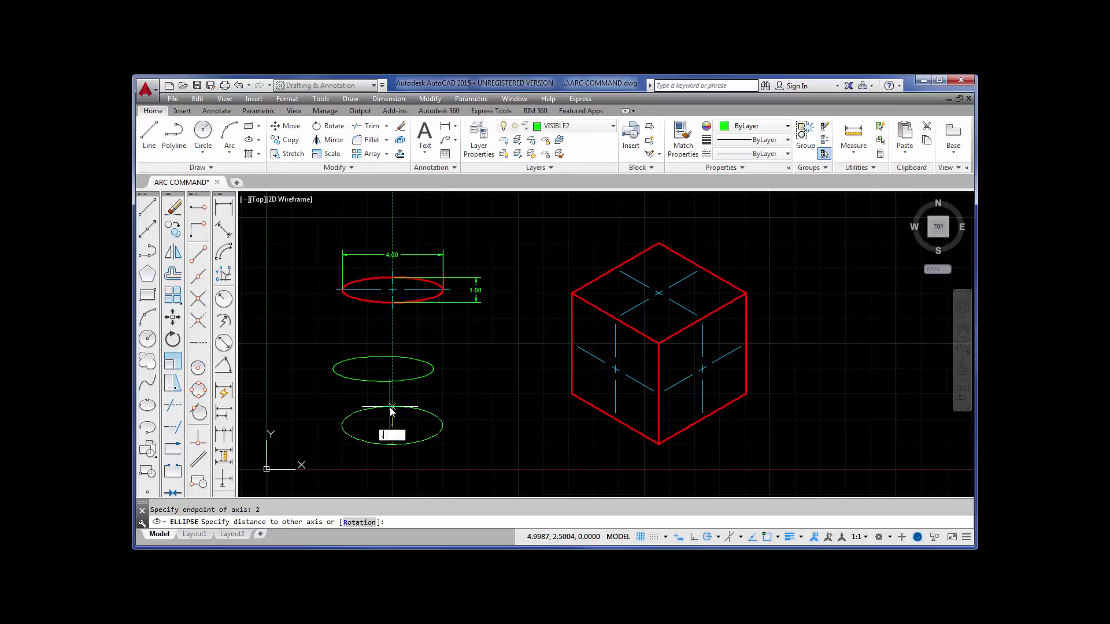
{"action": "key", "text": "Return"}
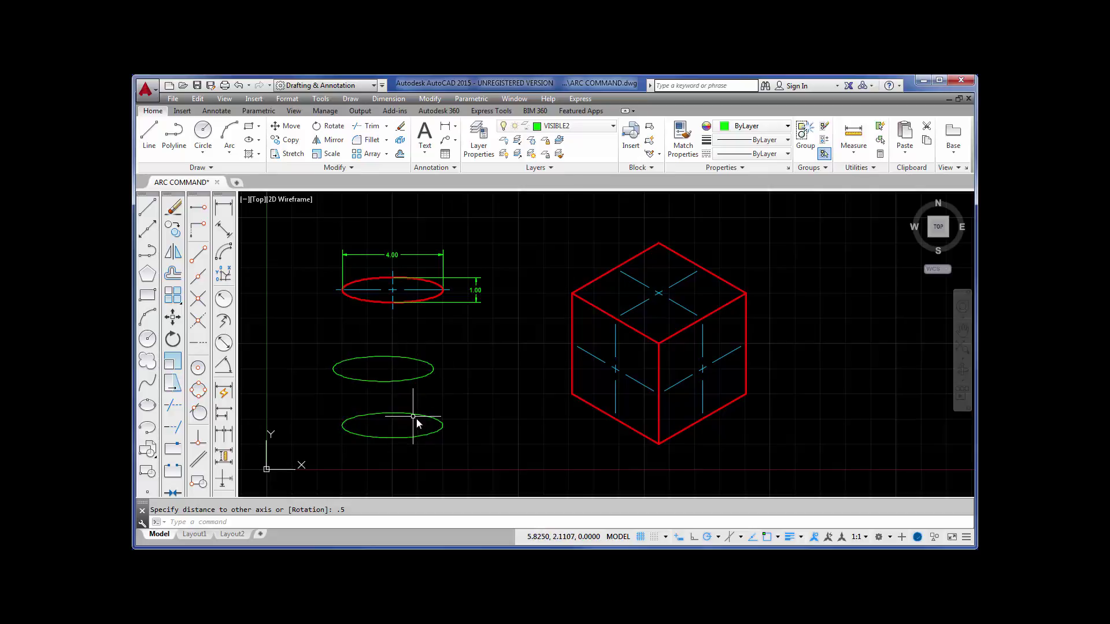
Draw a vertical ellipse to the right of the green ellipses with an axis of 4 and a distance of .5 to the other axis.
{"action": "left_click", "coordinate": [147, 404]}
{"action": "left_click", "coordinate": [490, 357]}
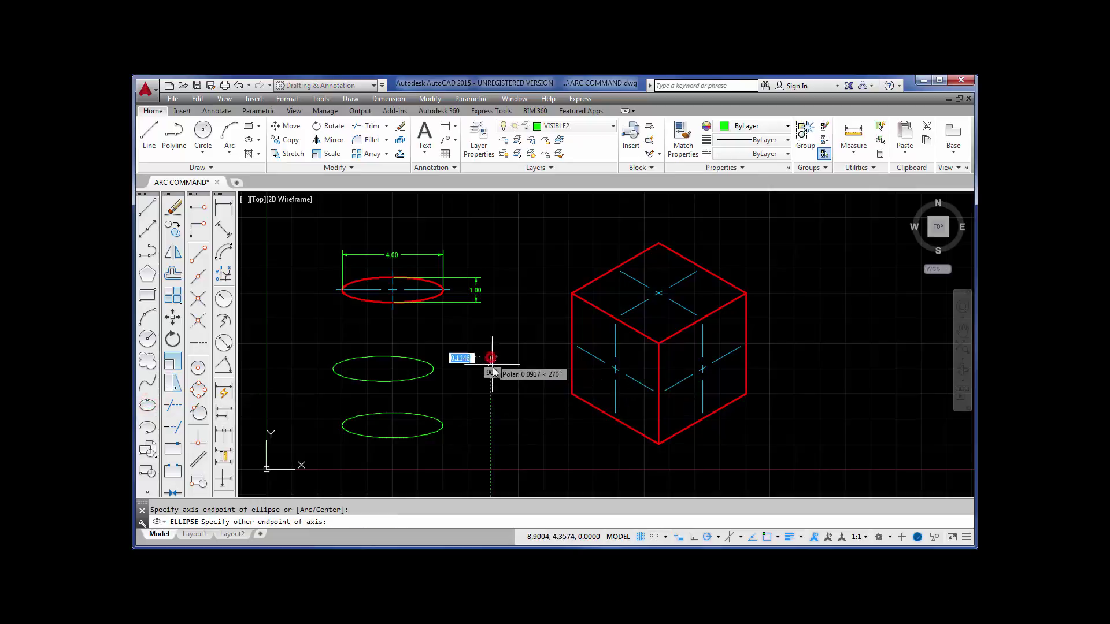
{"action": "type", "text": "4"}
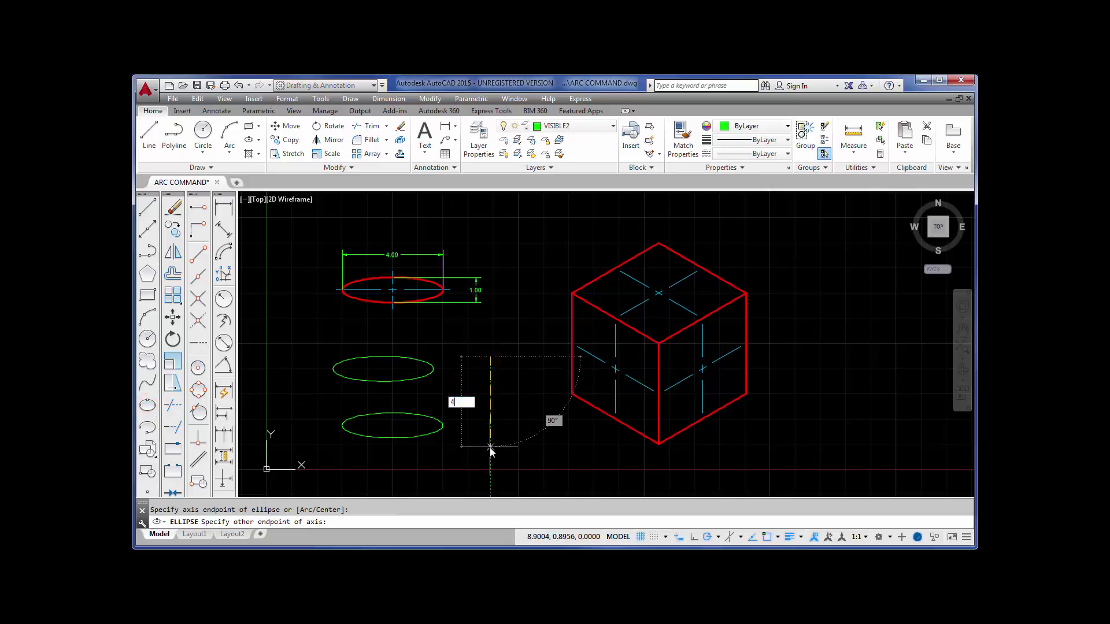
{"action": "key", "text": "Return"}
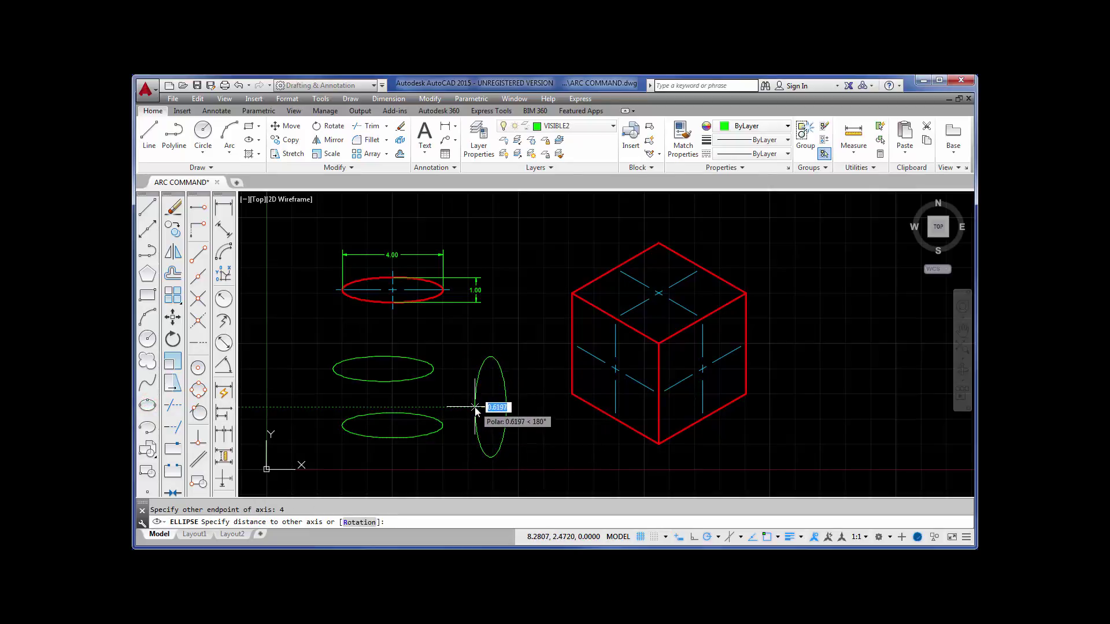
{"action": "key", "text": "BackSpace"}
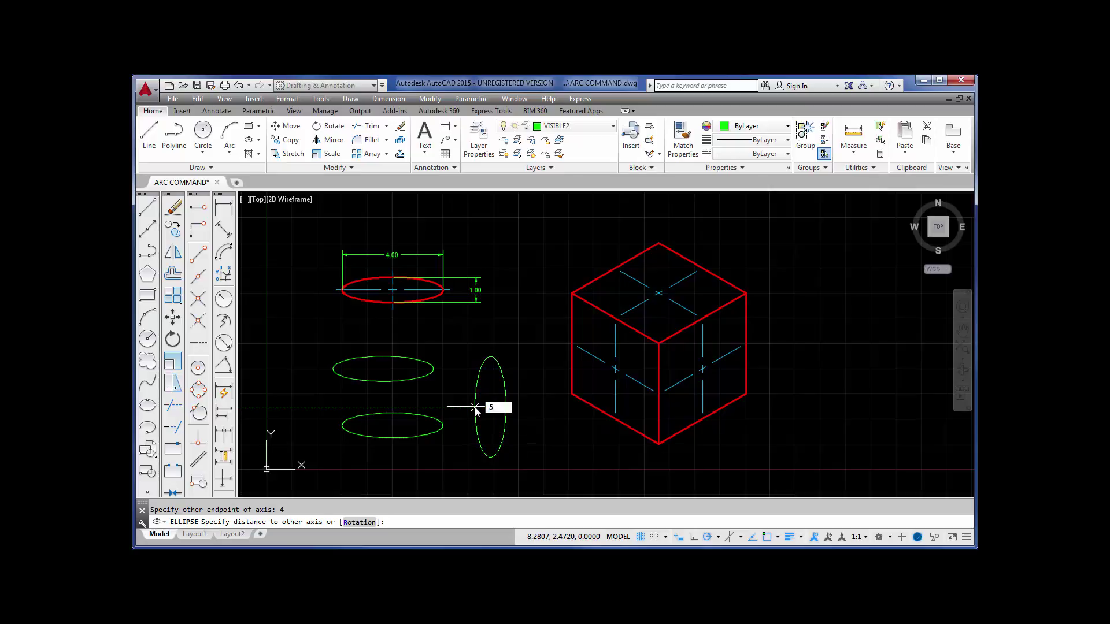
{"action": "key", "text": "Return"}
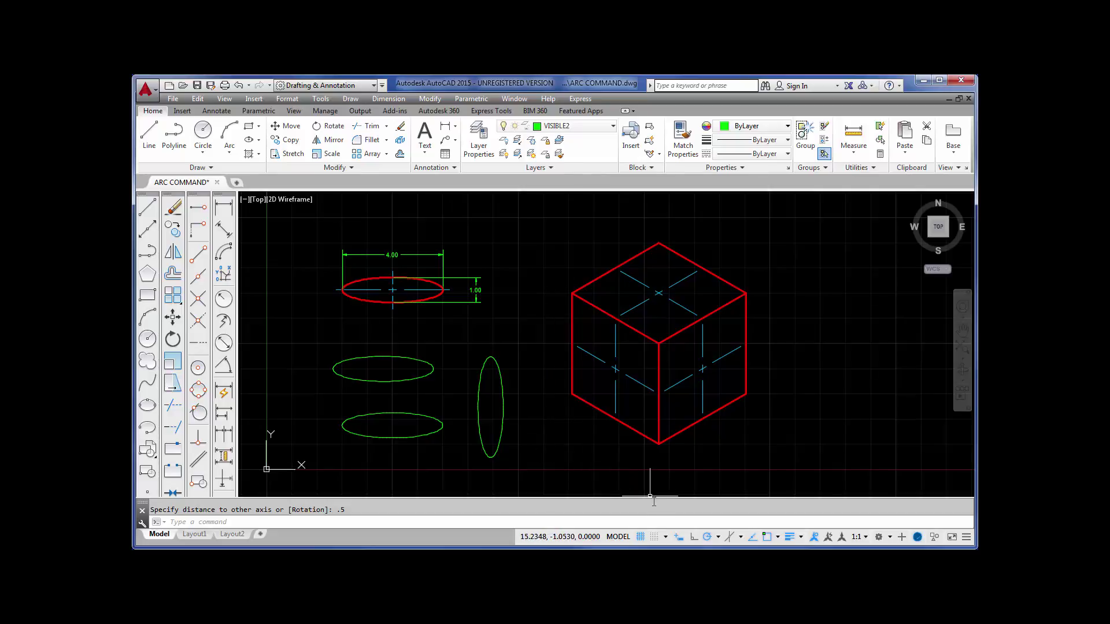
Set the snap type to Isometric snap and display a dotted grid in 2D model space.
{"action": "left_click", "coordinate": [665, 538]}
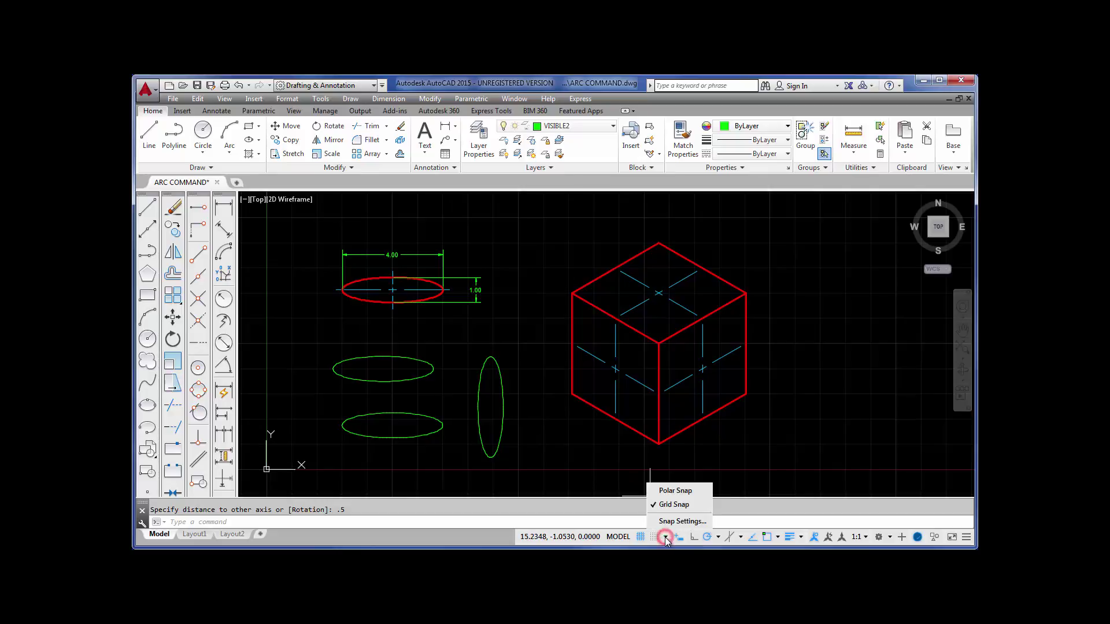
{"action": "left_click", "coordinate": [671, 522]}
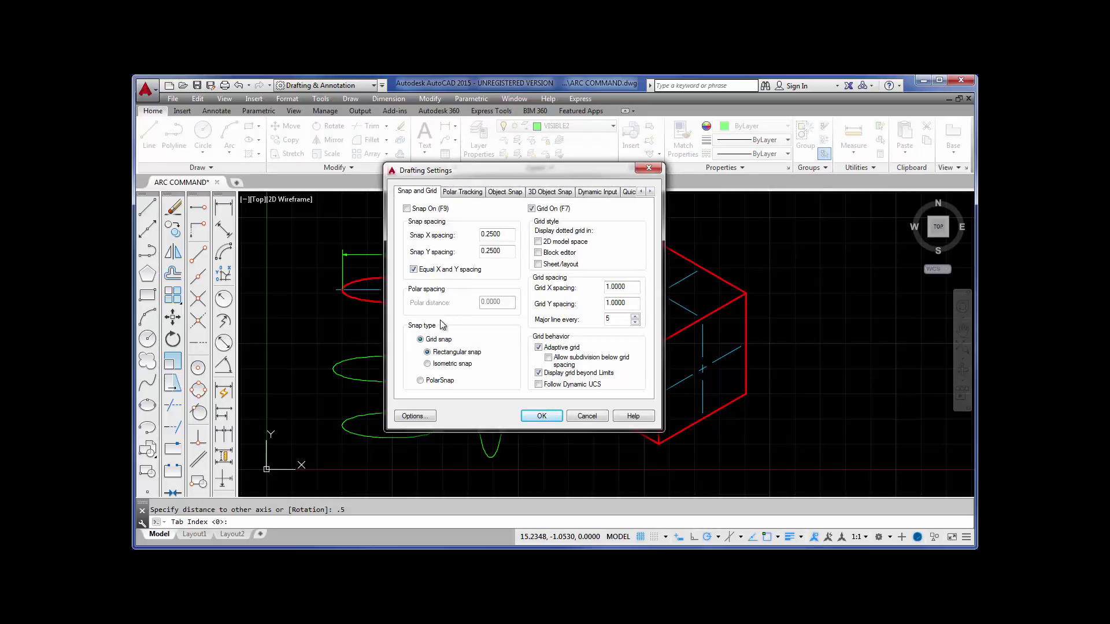
{"action": "left_click", "coordinate": [428, 364]}
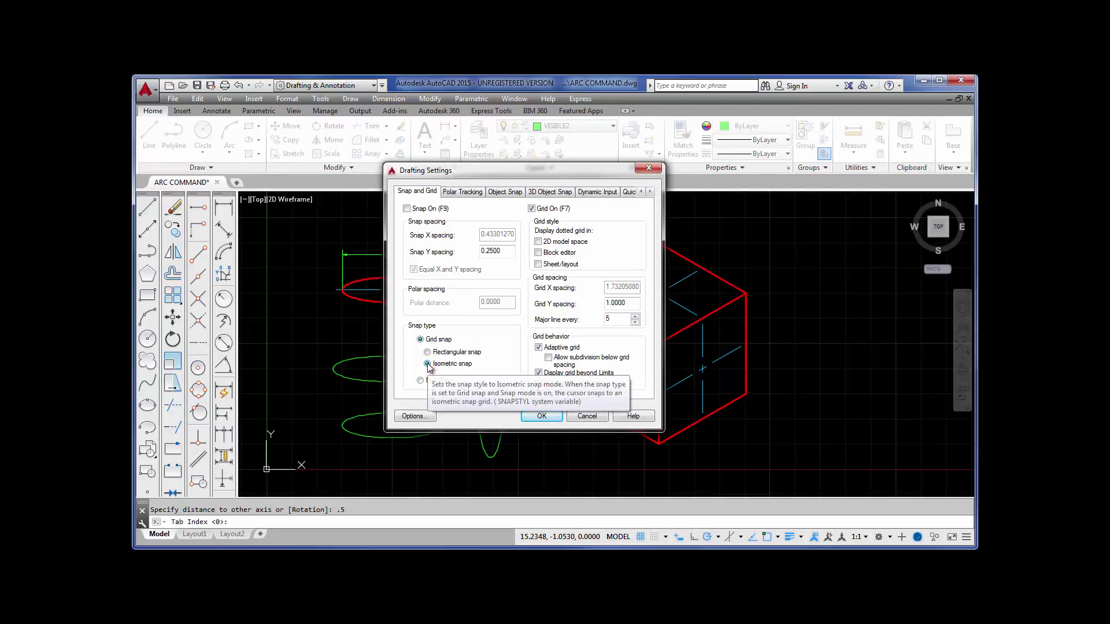
{"action": "left_click", "coordinate": [539, 242]}
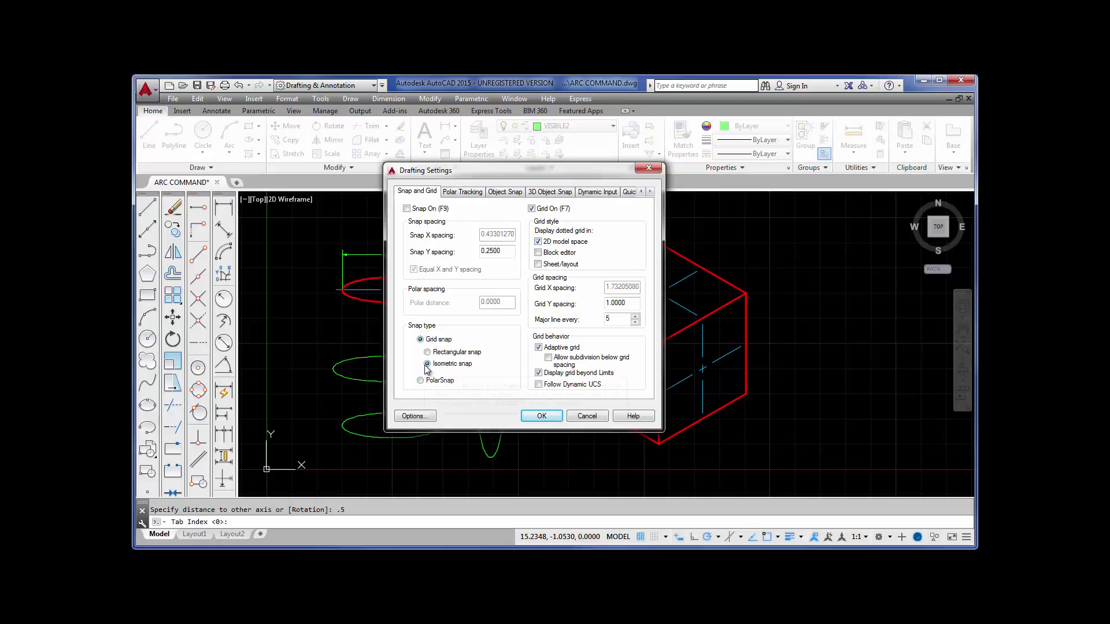
{"action": "left_click", "coordinate": [537, 416]}
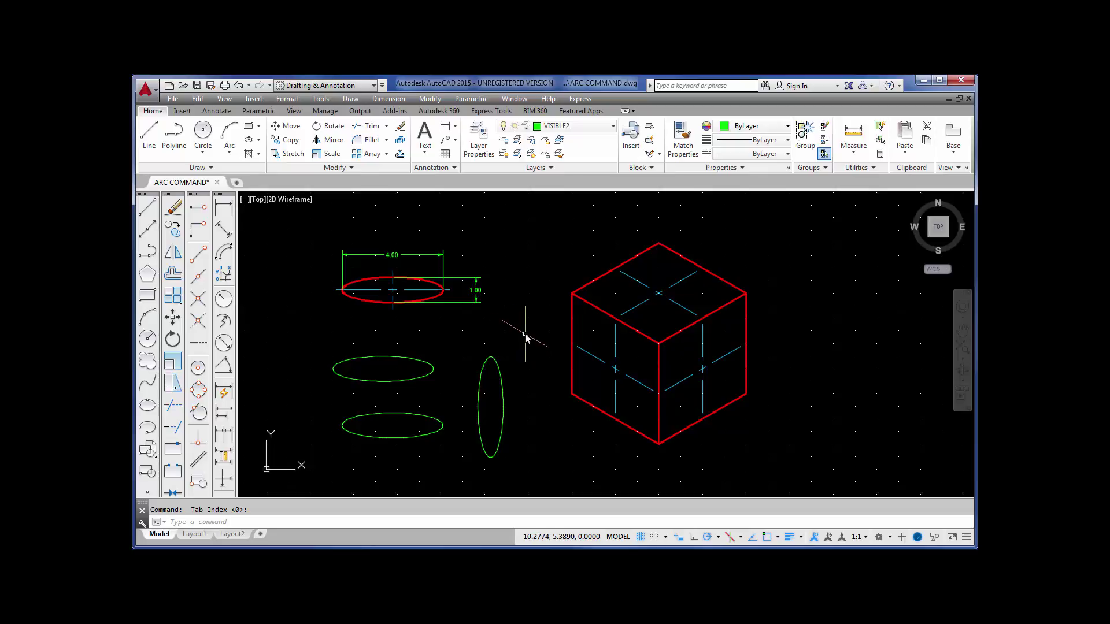
Cycle the isometric cursor through the top, right and left isoplanes, ending on Isoplane Left.
{"action": "key", "text": "F5"}
{"action": "key", "text": "F5"}
{"action": "key", "text": "F5"}
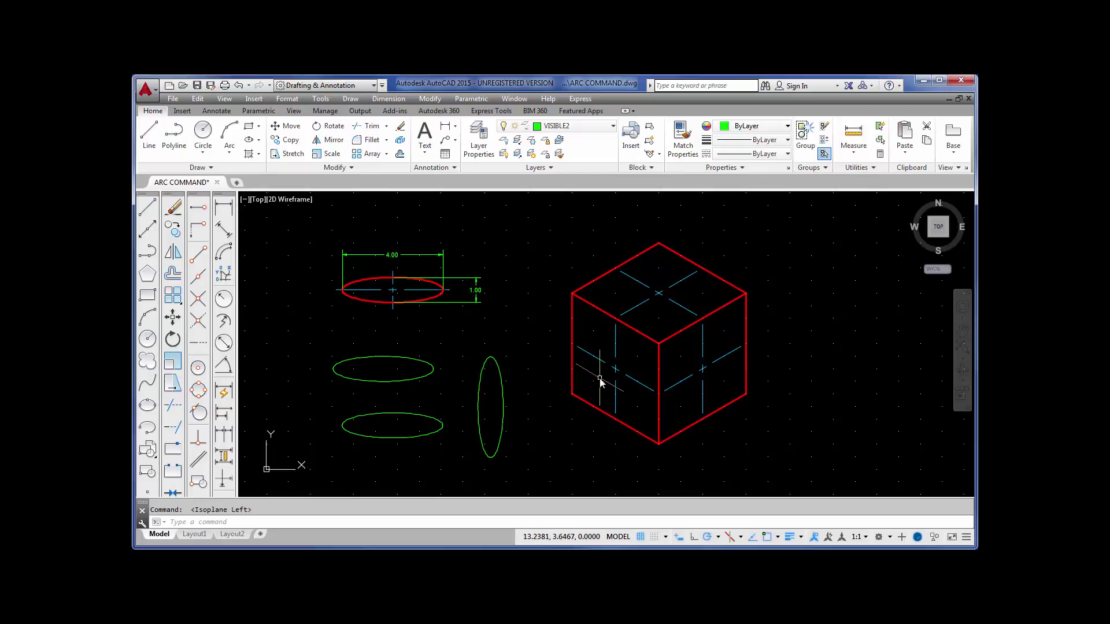
{"action": "key", "text": "F5"}
{"action": "key", "text": "F5"}
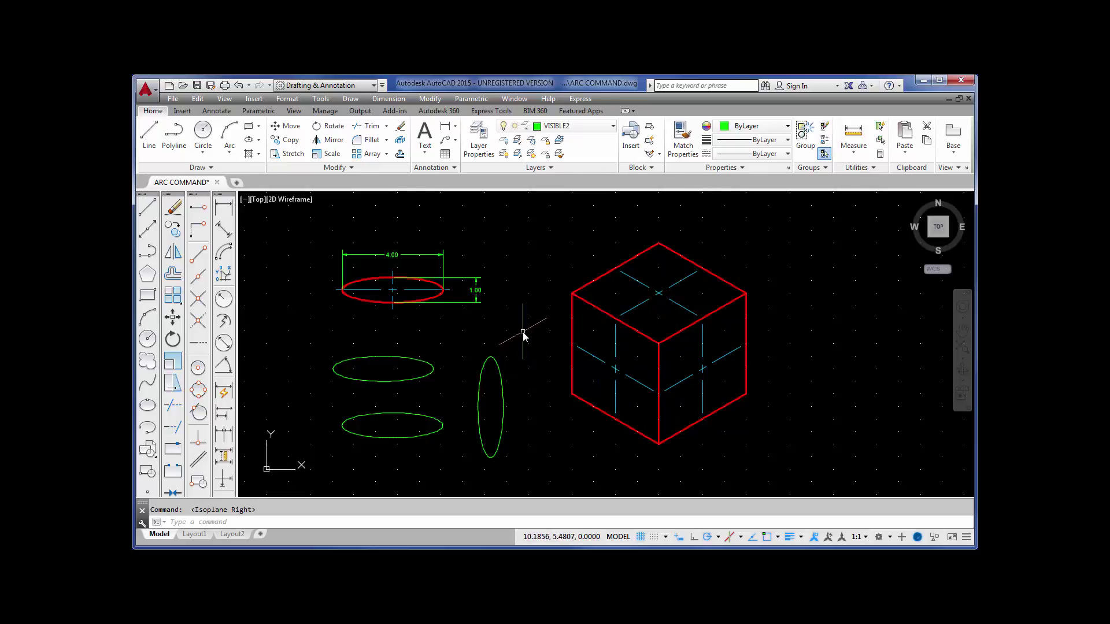
{"action": "key", "text": "F5"}
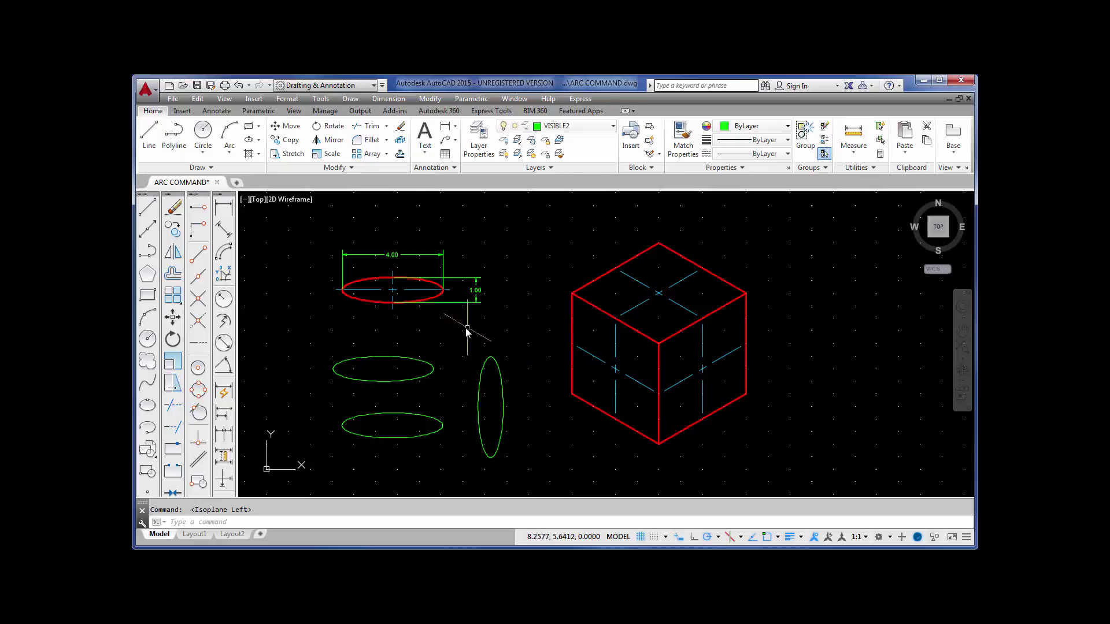
Draw an isocircle with a radius of 1 centered on the centerline crossing of the cube's left face.
{"action": "left_click", "coordinate": [148, 408]}
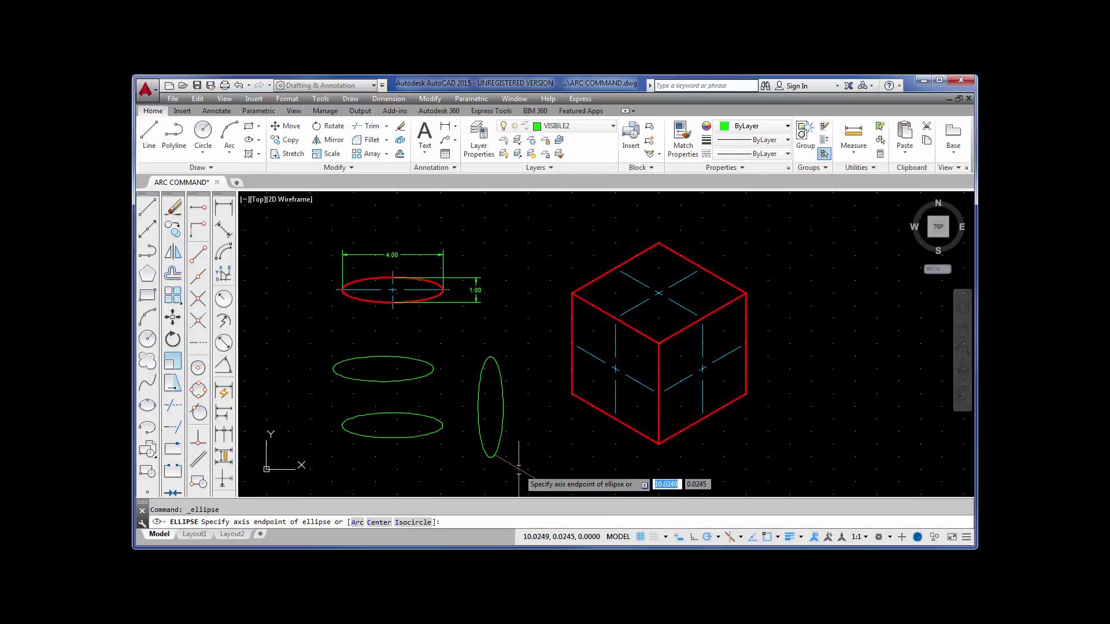
{"action": "type", "text": "i"}
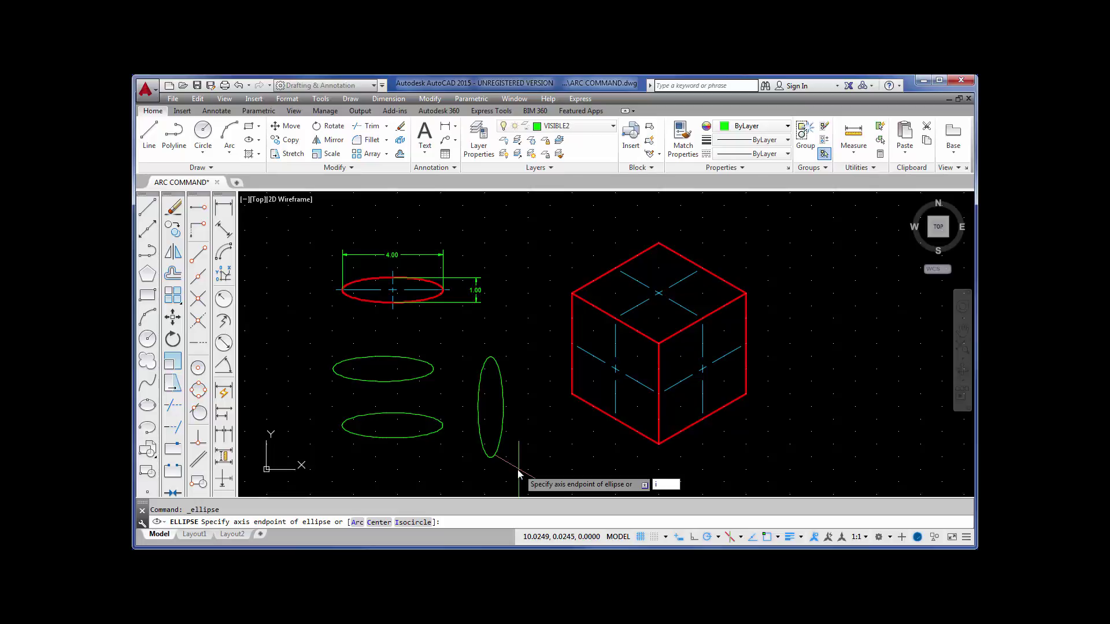
{"action": "key", "text": "Return"}
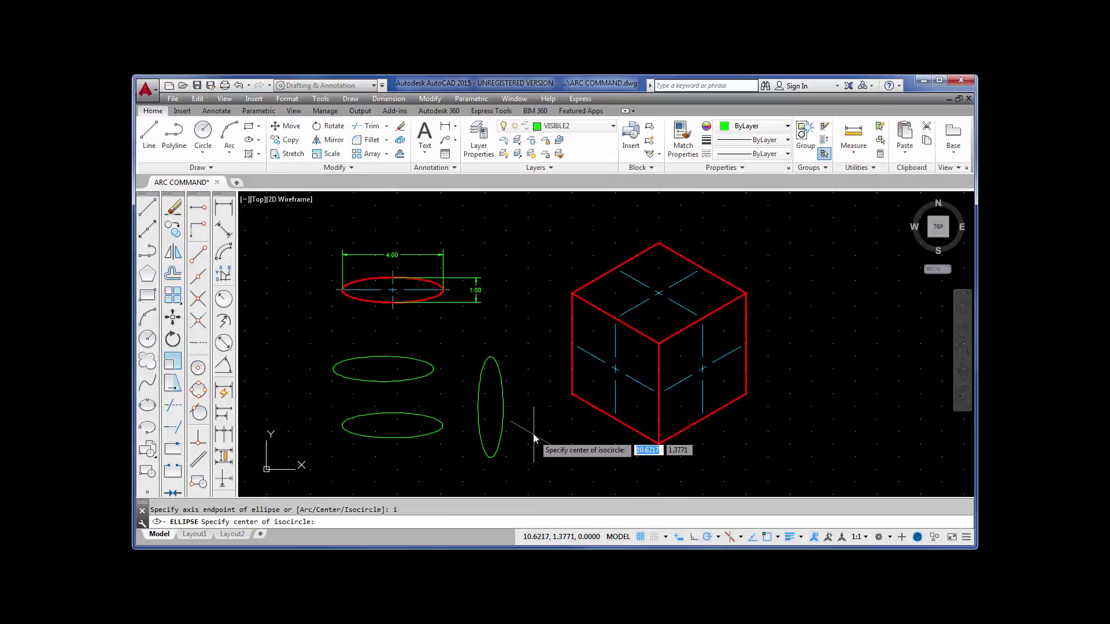
{"action": "left_click", "coordinate": [615, 371]}
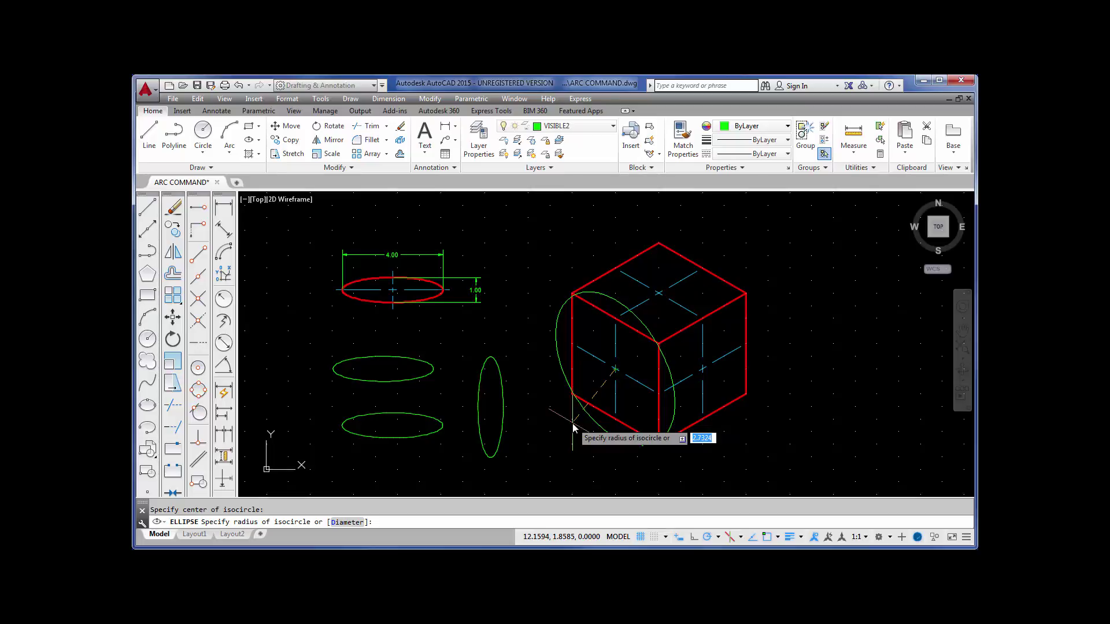
{"action": "type", "text": "1"}
{"action": "key", "text": "Return"}
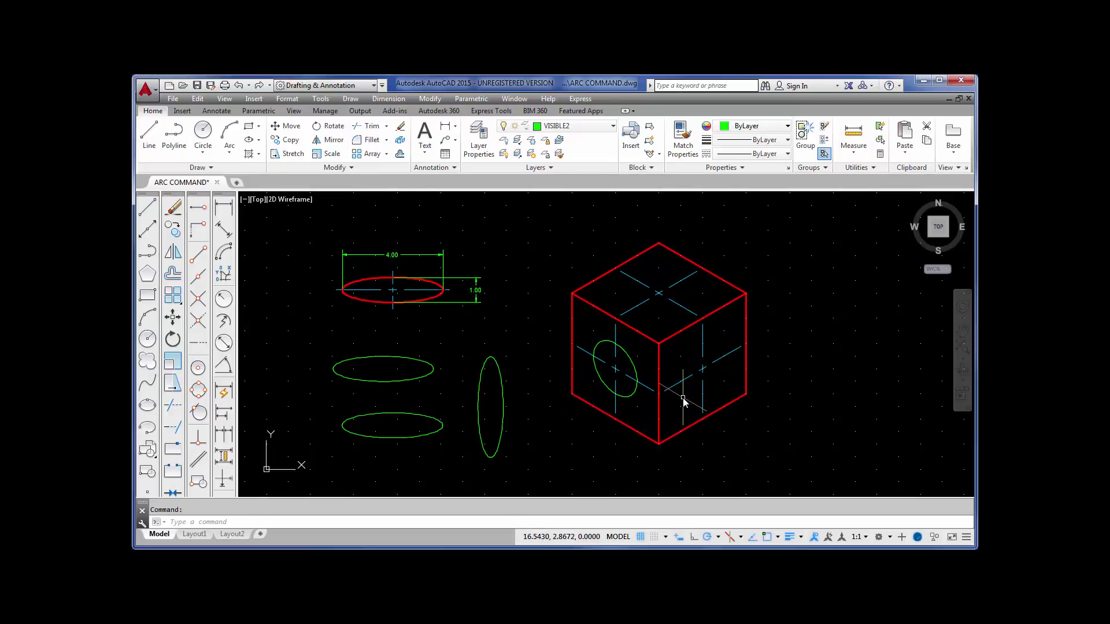
Switch the isometric cursor to Isoplane Right.
{"action": "key", "text": "F5"}
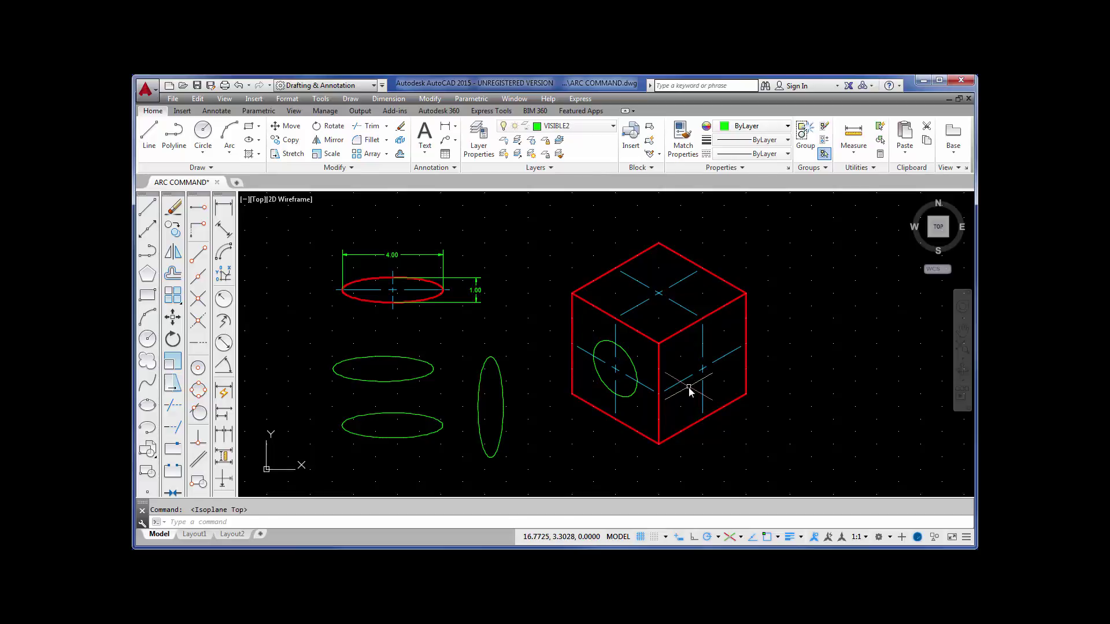
{"action": "key", "text": "F5"}
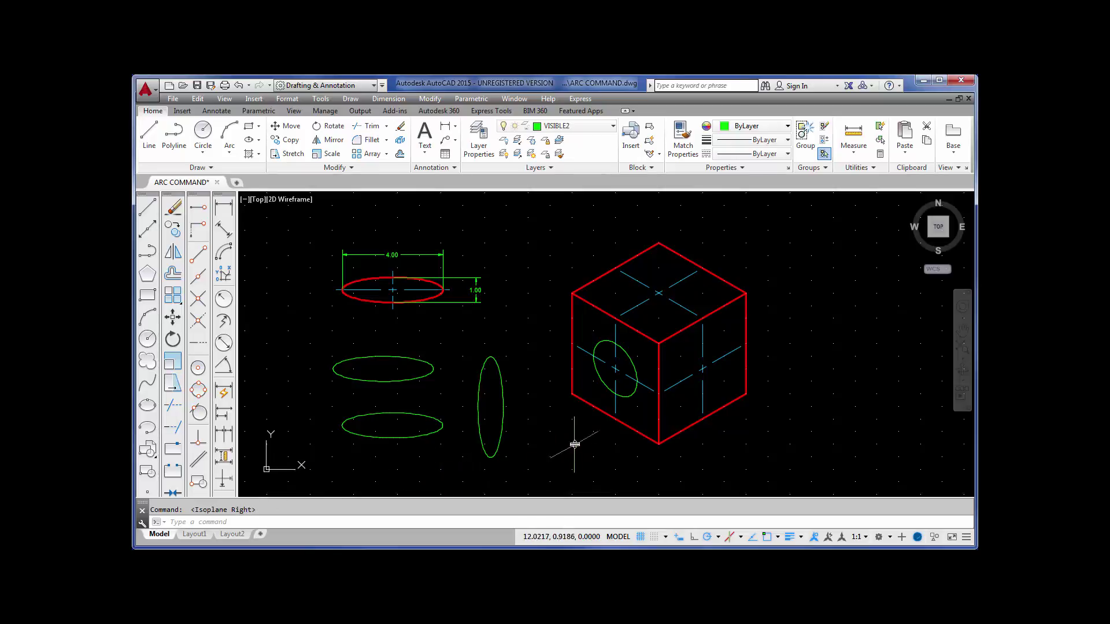
{"action": "key", "text": "F5"}
Try an ordinary horizontal ellipse starting from the center of the cube's right face, and erase it.
{"action": "left_click", "coordinate": [148, 404]}
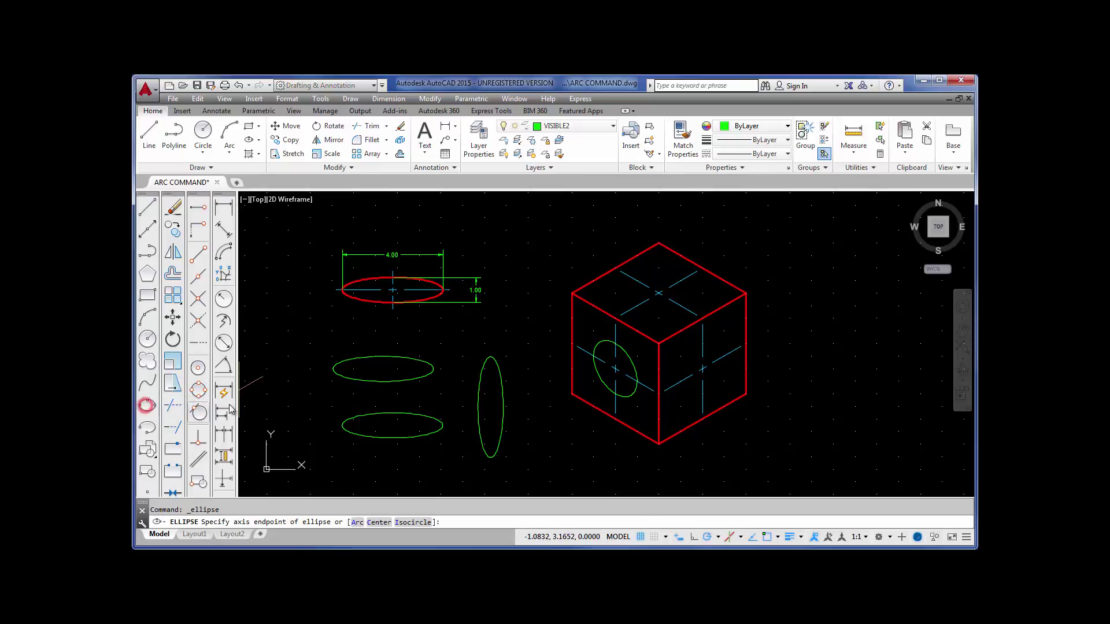
{"action": "left_click", "coordinate": [703, 370]}
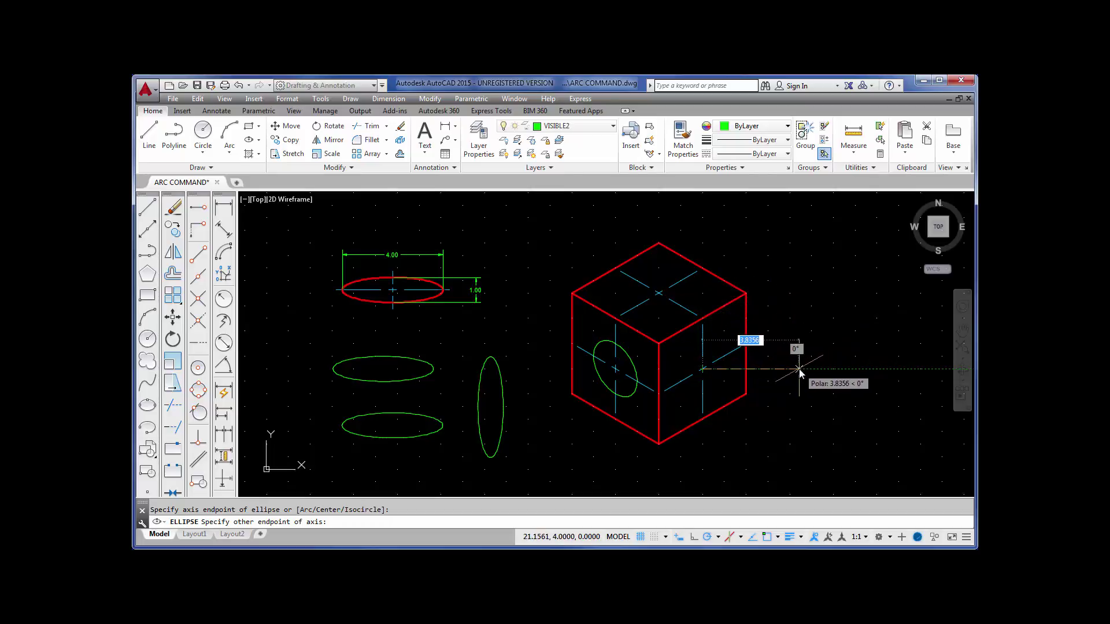
{"action": "left_click", "coordinate": [848, 368]}
{"action": "left_click", "coordinate": [784, 349]}
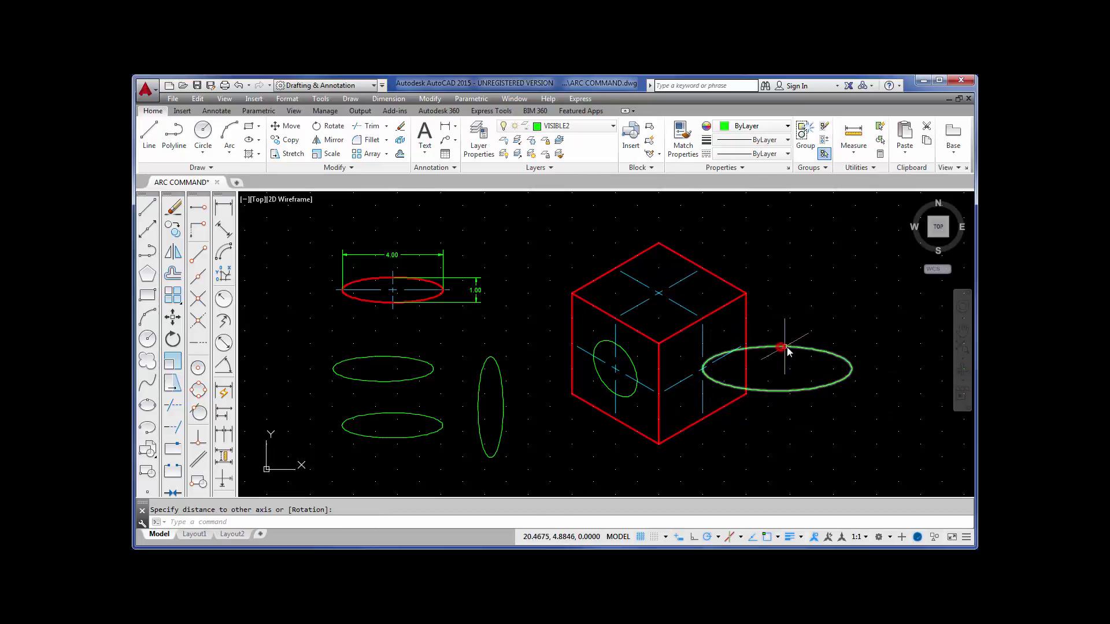
{"action": "left_click", "coordinate": [864, 407]}
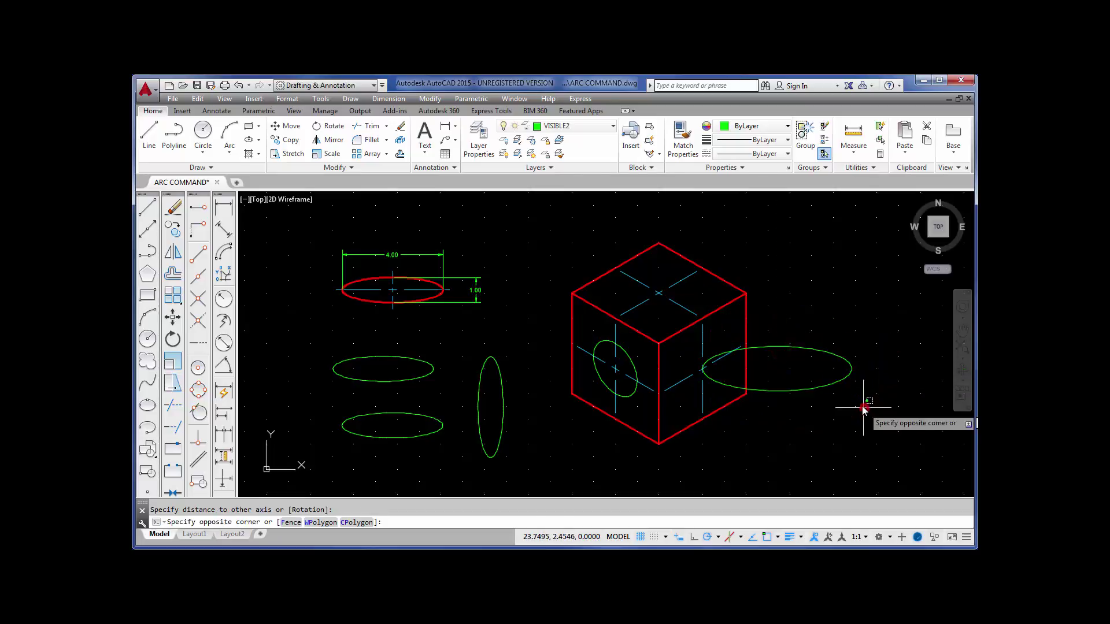
{"action": "left_click", "coordinate": [817, 323]}
{"action": "key", "text": "Delete"}
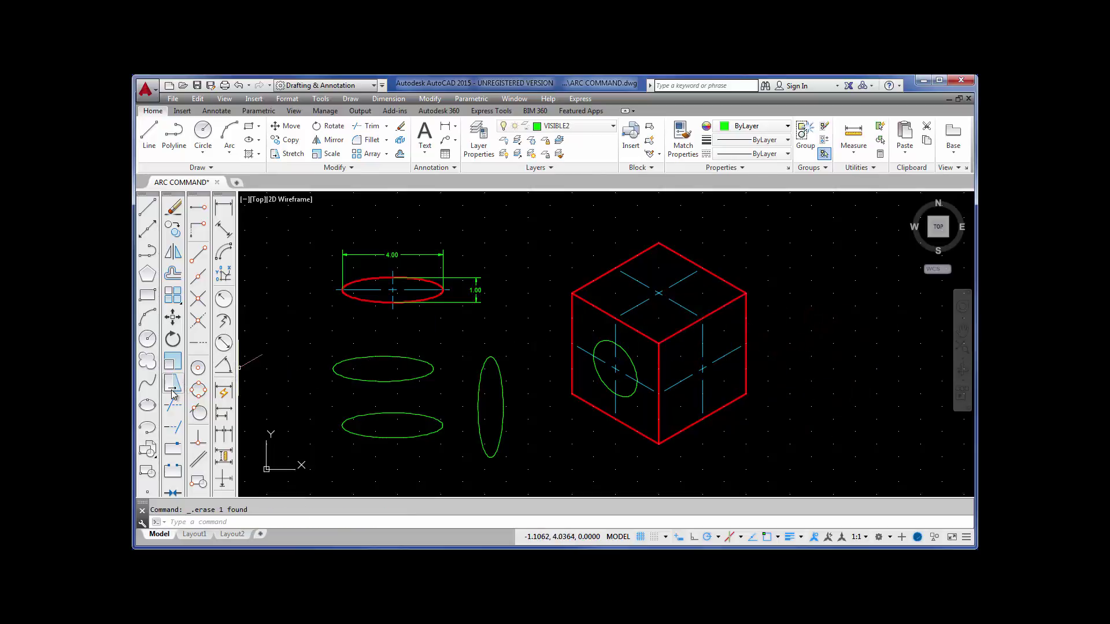
Draw an isocircle with a diameter of 2 centered on the centerline crossing of the cube's right face.
{"action": "left_click", "coordinate": [147, 407]}
{"action": "type", "text": "i"}
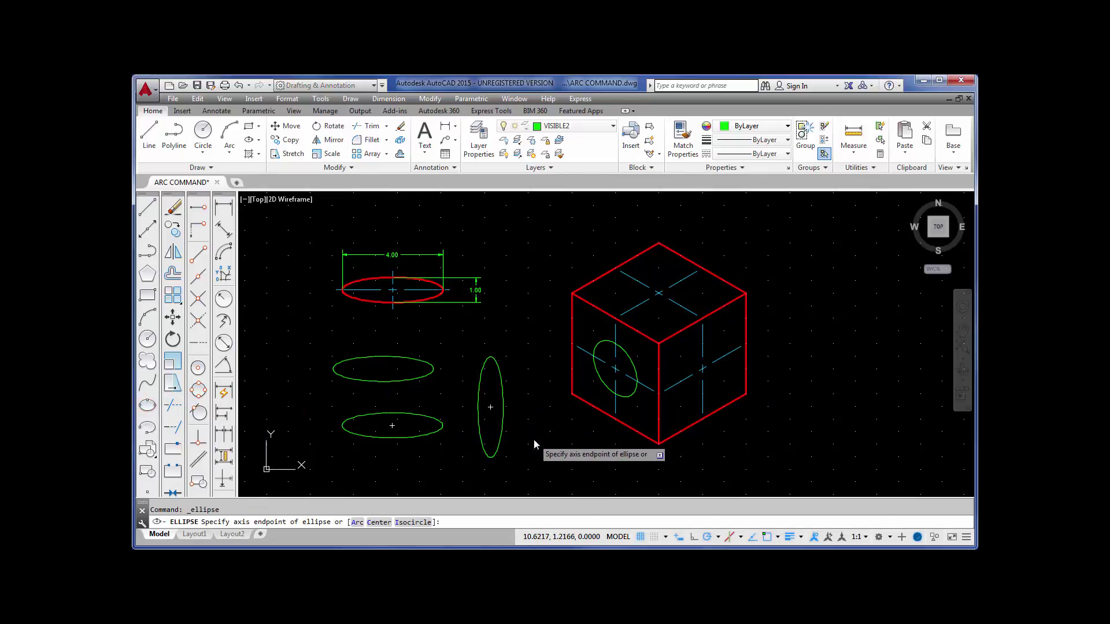
{"action": "key", "text": "Return"}
{"action": "left_click", "coordinate": [702, 370]}
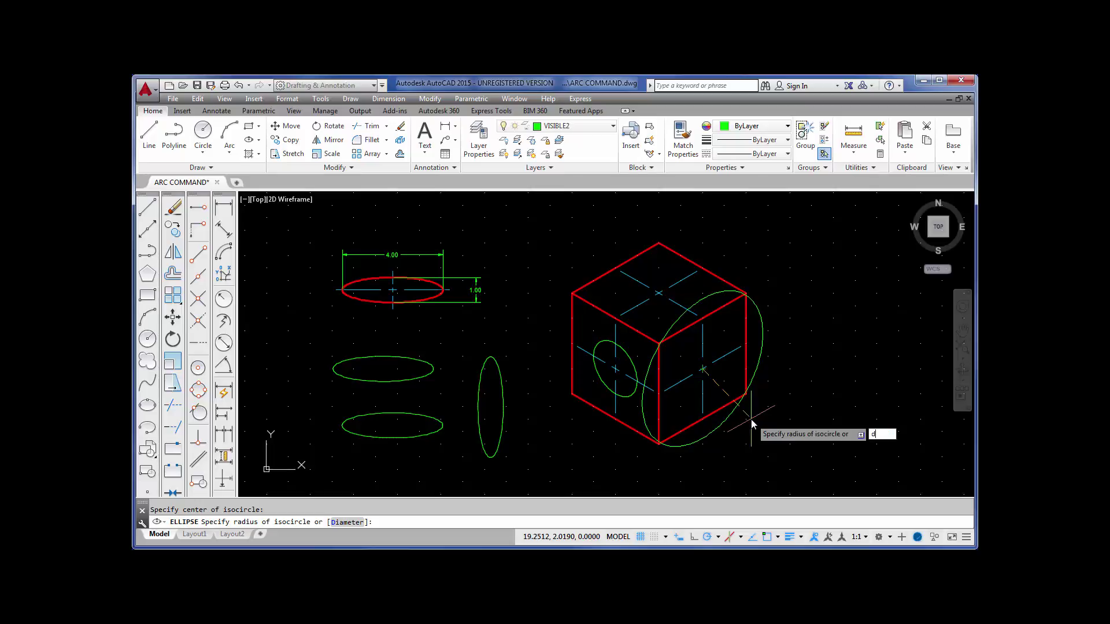
{"action": "key", "text": "Return"}
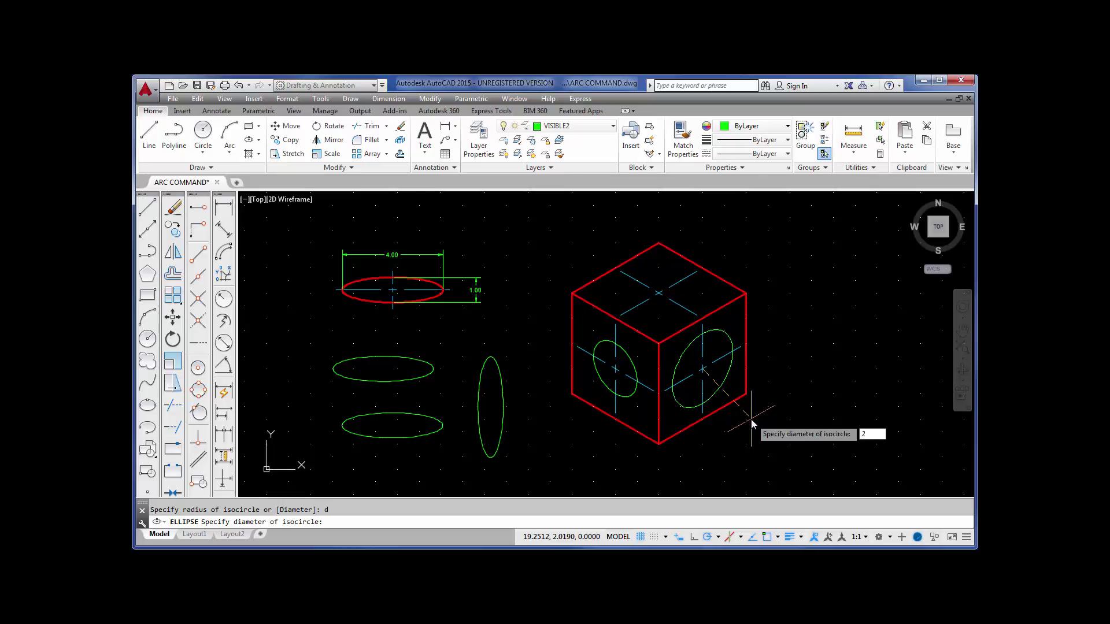
{"action": "key", "text": "Return"}
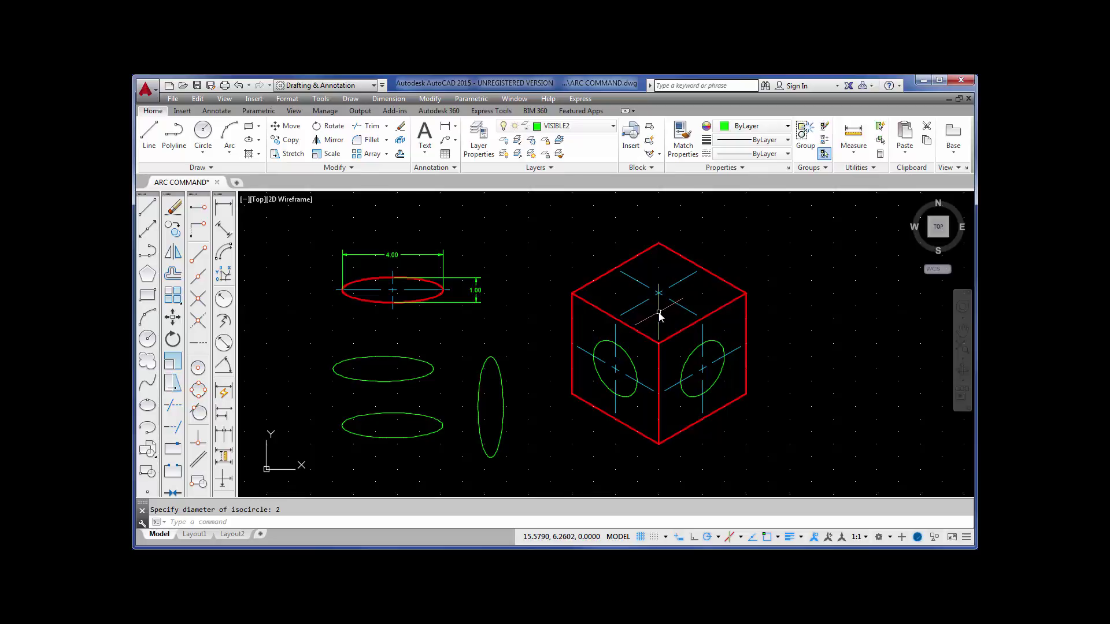
Switch to Isoplane Top and draw an isocircle with a diameter of 2 centered on the cube's top face.
{"action": "key", "text": "F5"}
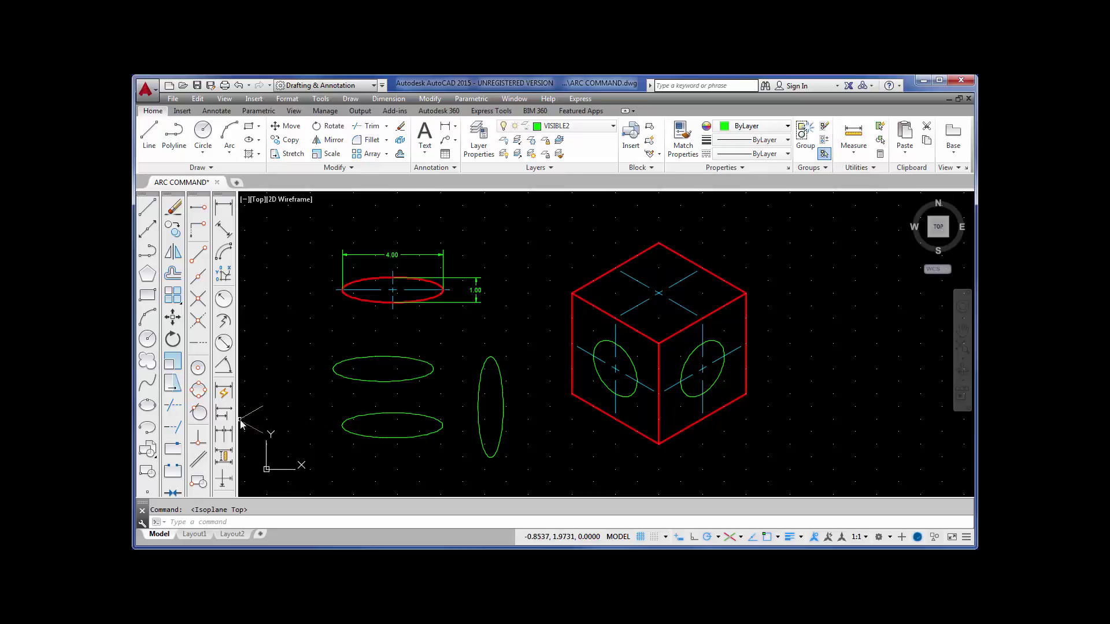
{"action": "left_click", "coordinate": [148, 407]}
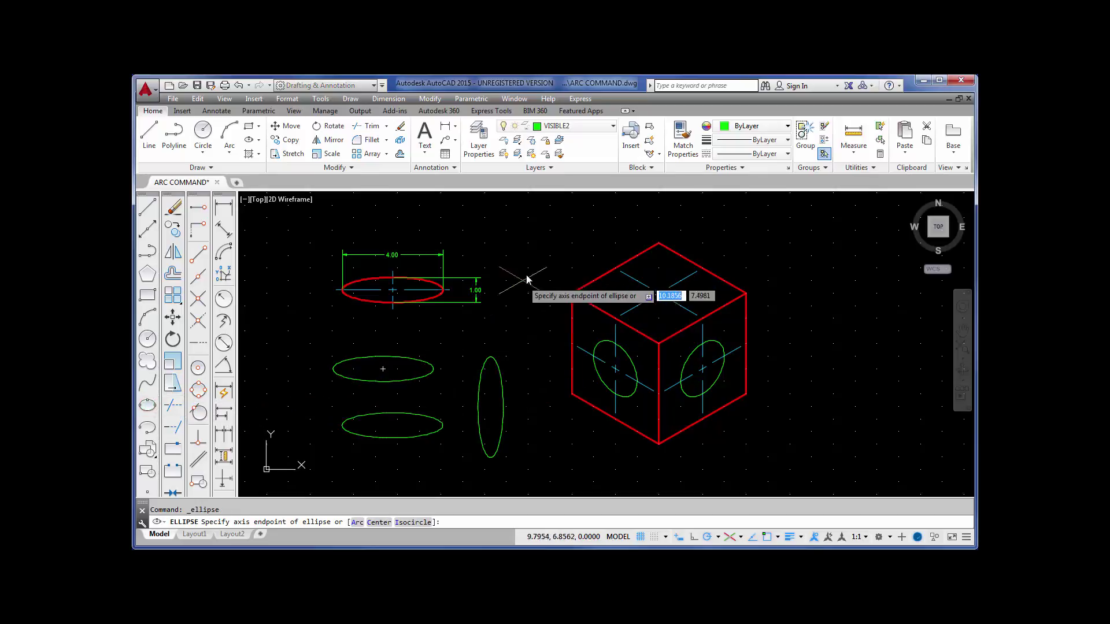
{"action": "type", "text": "i"}
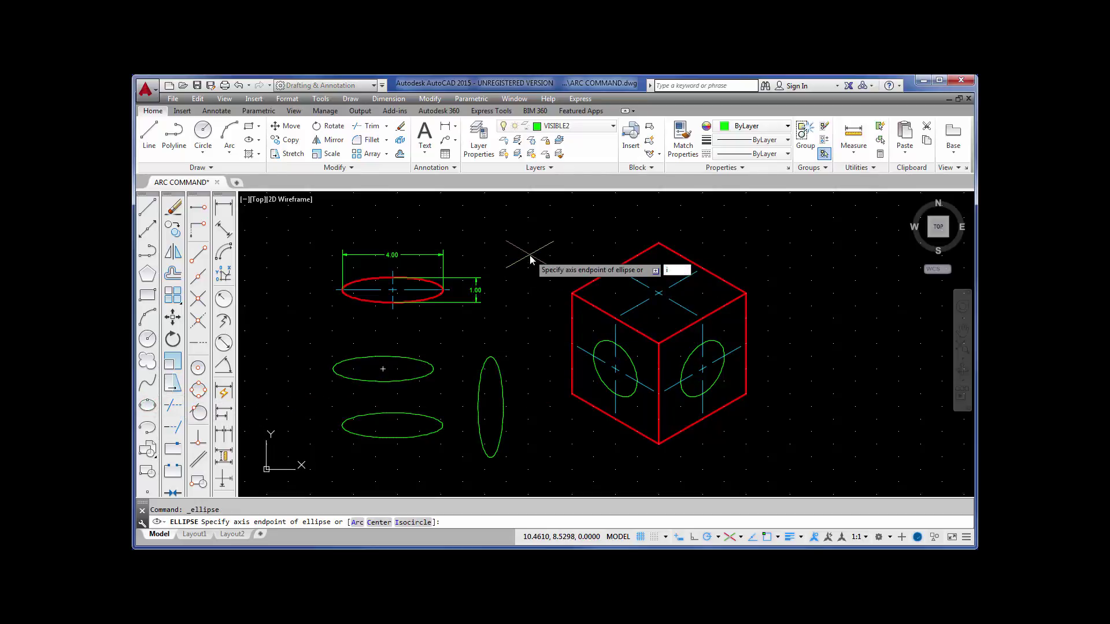
{"action": "key", "text": "Return"}
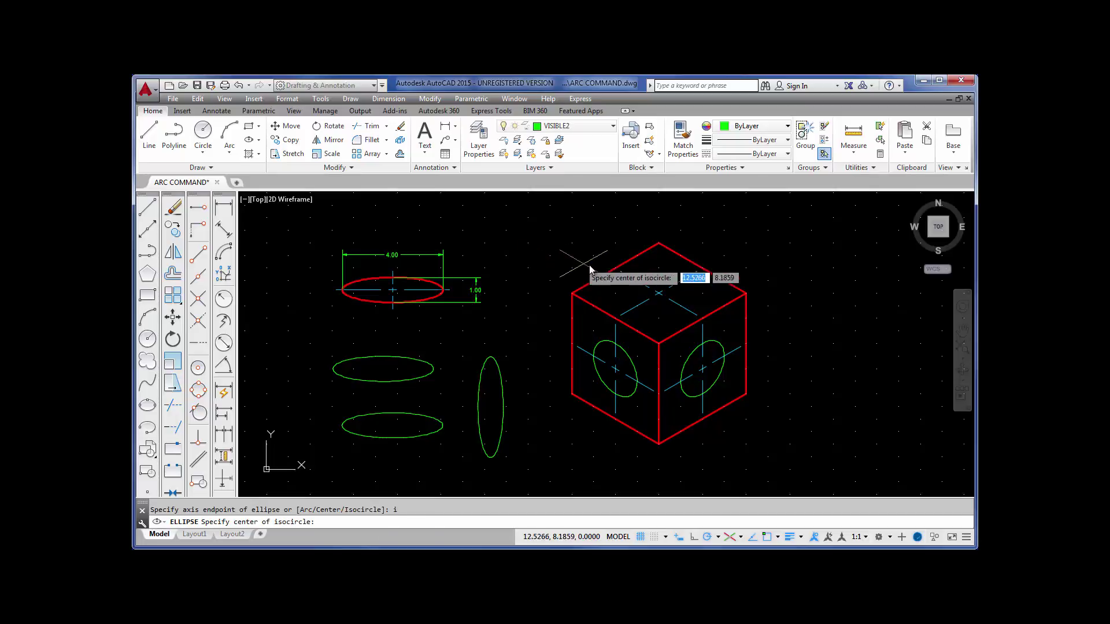
{"action": "left_click", "coordinate": [661, 296]}
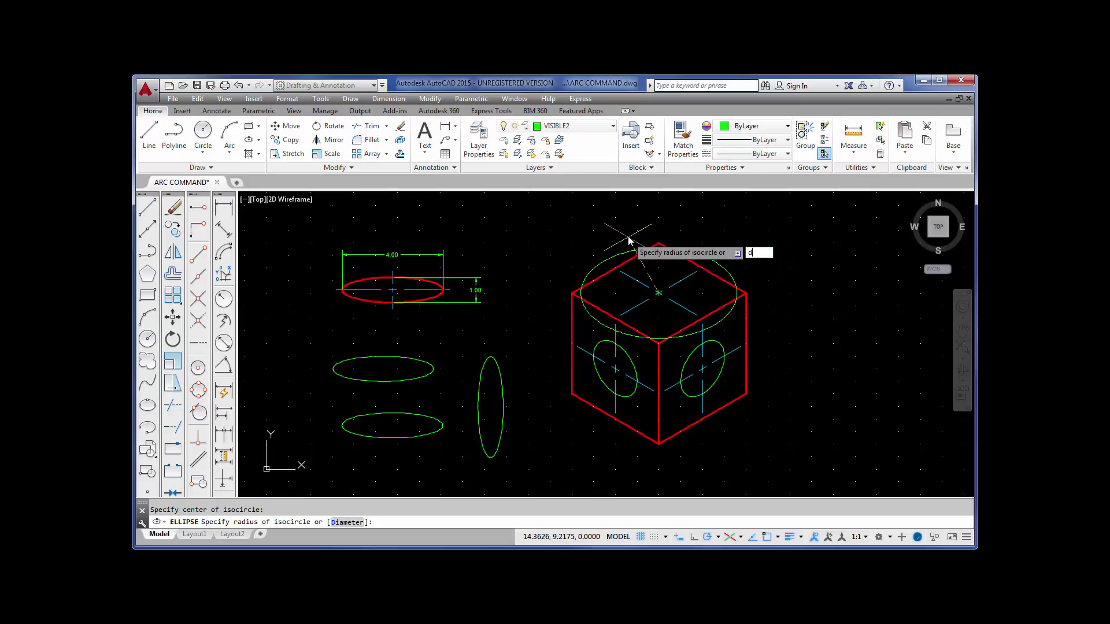
{"action": "key", "text": "Return"}
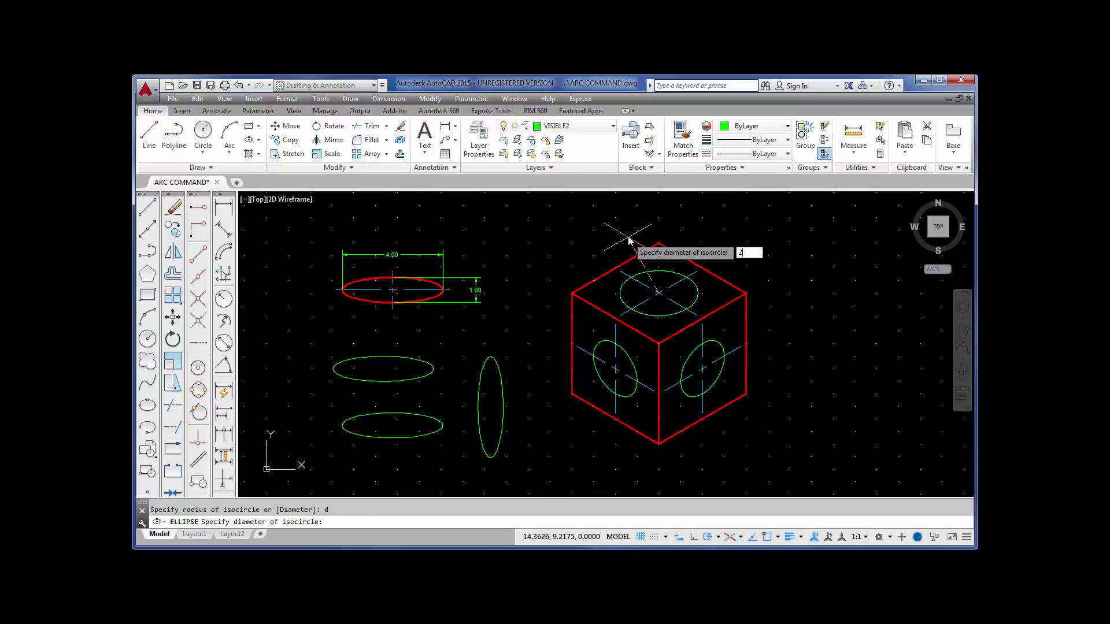
{"action": "key", "text": "Return"}
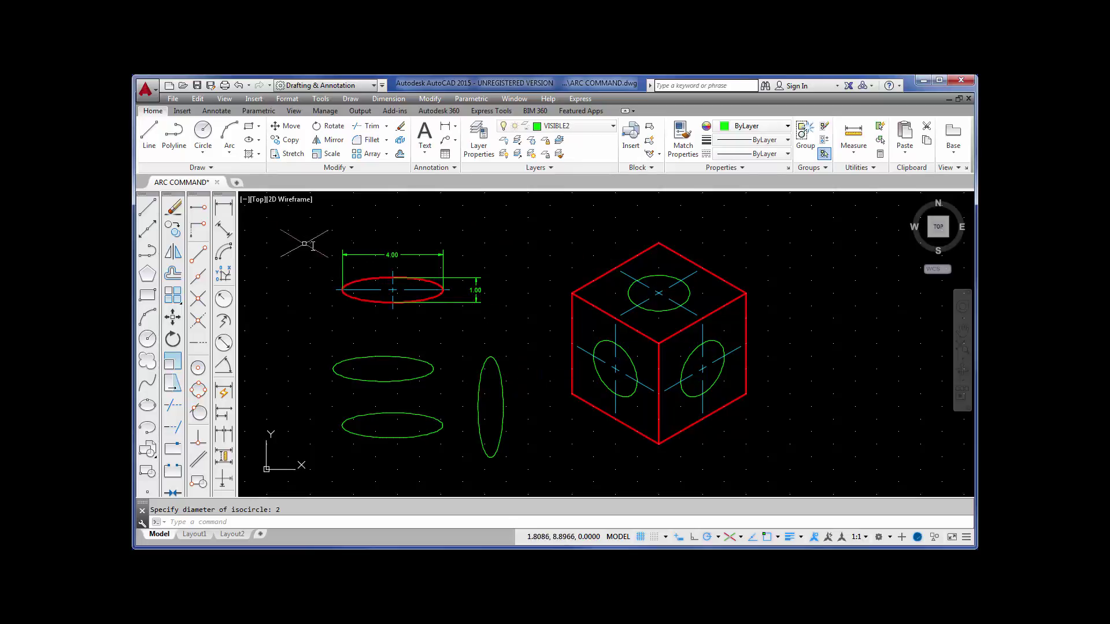
Erase all ellipses, dimensions, centerlines and the isometric cube from the drawing.
{"action": "left_click", "coordinate": [175, 207]}
{"action": "left_click", "coordinate": [802, 457]}
{"action": "left_click", "coordinate": [292, 236]}
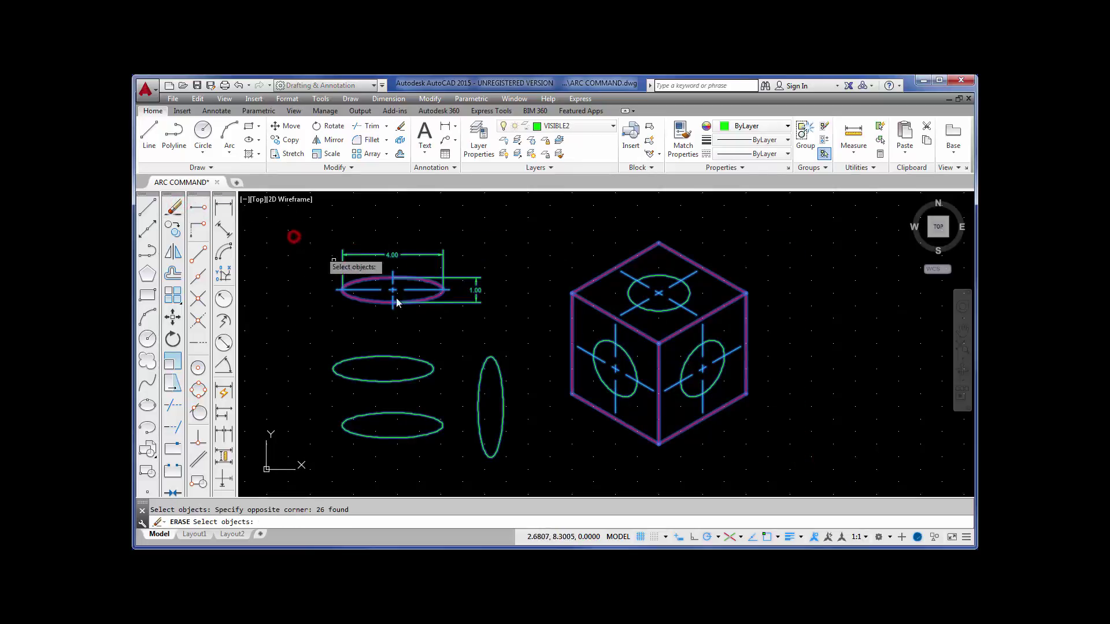
{"action": "key", "text": "Return"}
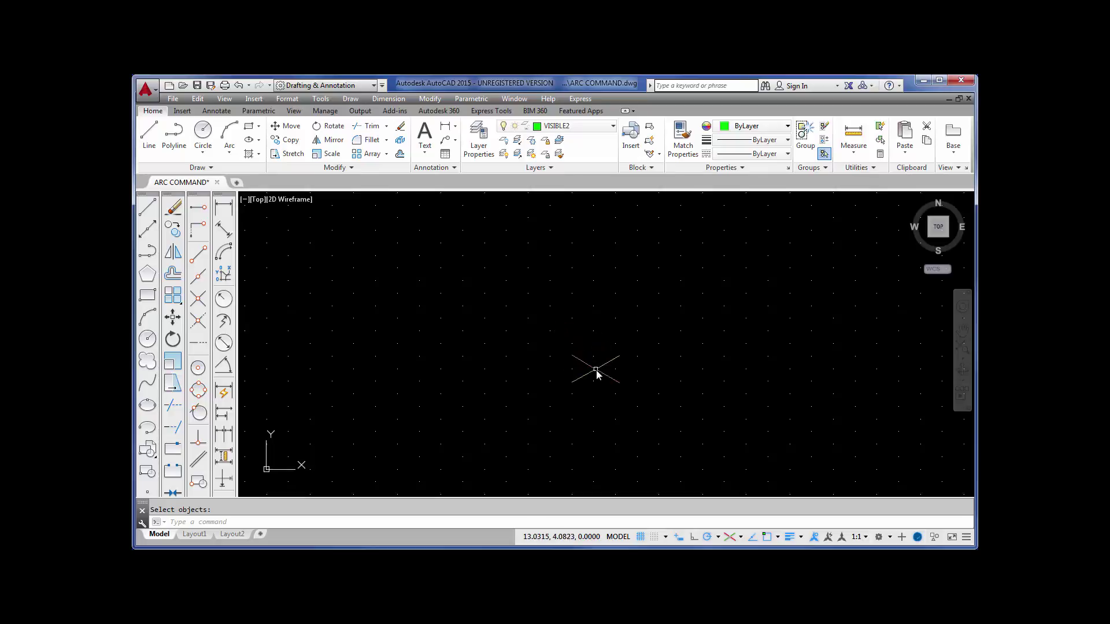
Set the snap type to Rectangular snap and turn off the dotted grid in 2D model space.
{"action": "left_click", "coordinate": [666, 537]}
{"action": "left_click", "coordinate": [668, 523]}
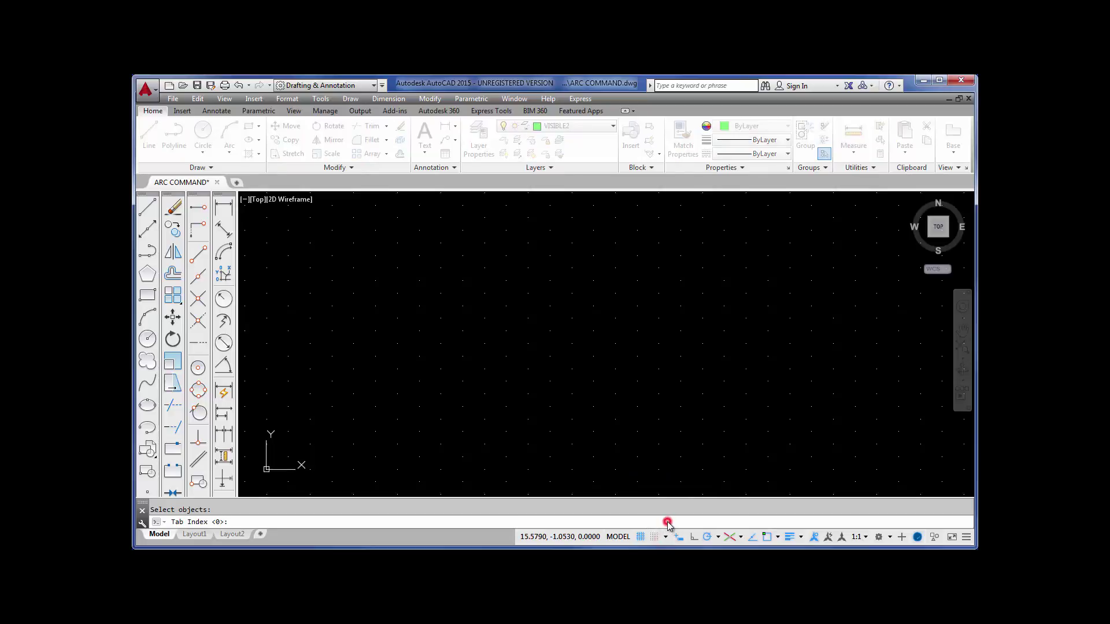
{"action": "left_click", "coordinate": [435, 354]}
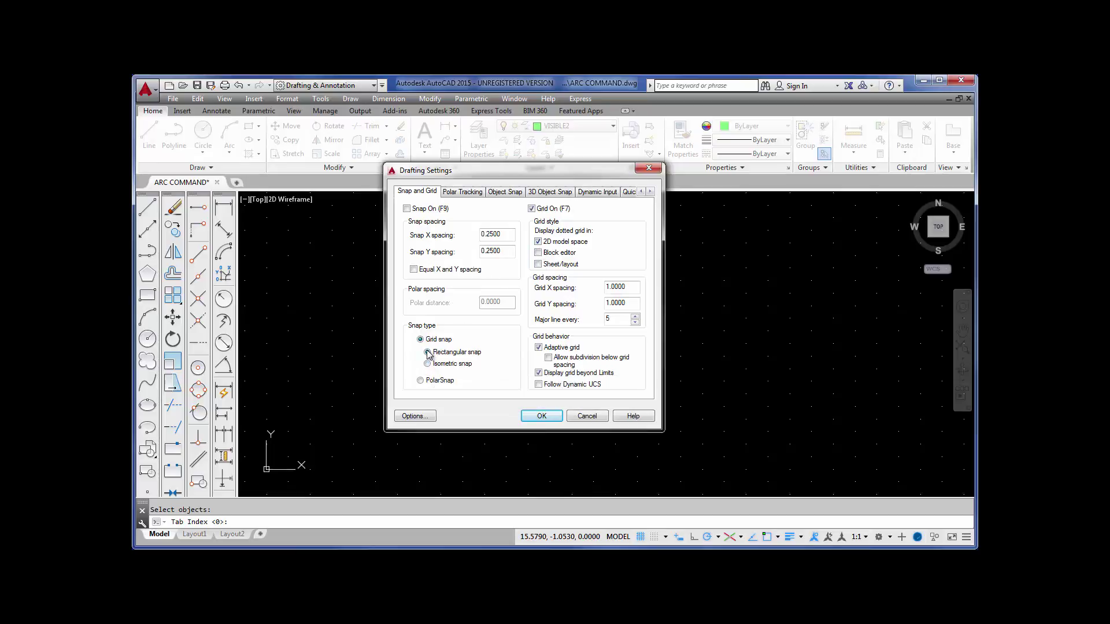
{"action": "left_click", "coordinate": [538, 242]}
{"action": "left_click", "coordinate": [542, 416]}
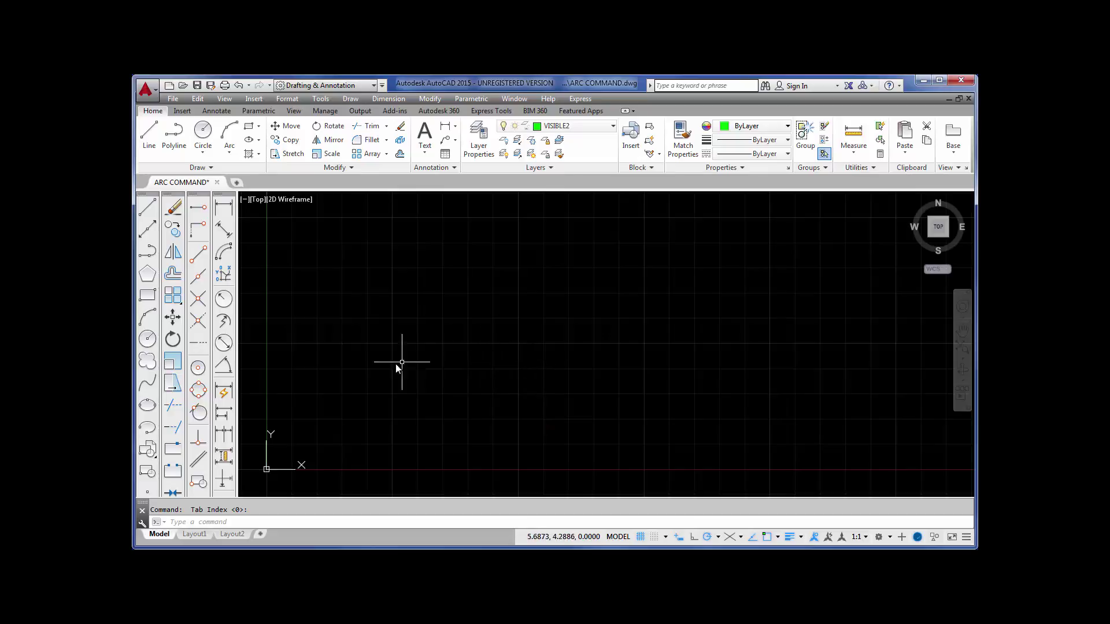
Draw an elliptical arc forming the upper half of a tall ellipse with a horizontal axis of 4.
{"action": "left_click", "coordinate": [147, 429]}
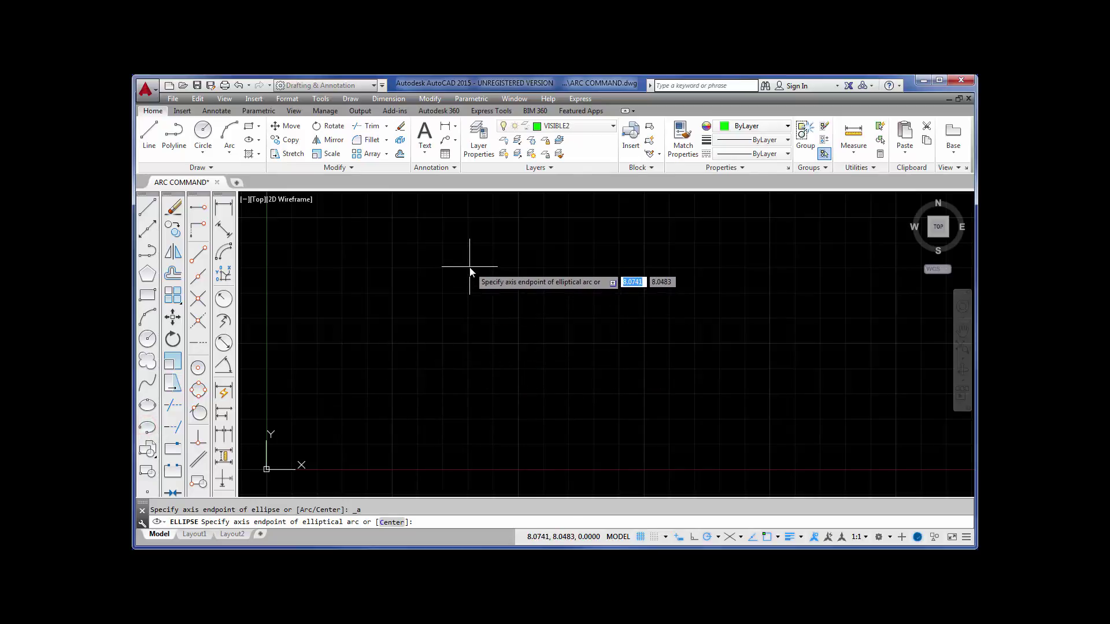
{"action": "left_click", "coordinate": [470, 343]}
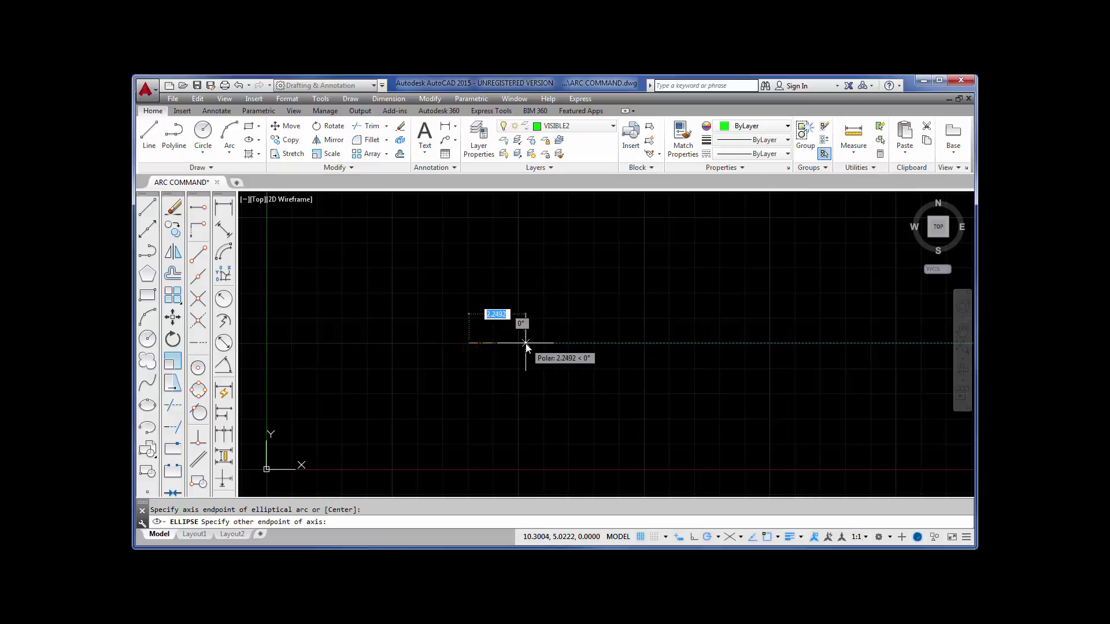
{"action": "type", "text": "4"}
{"action": "key", "text": "Return"}
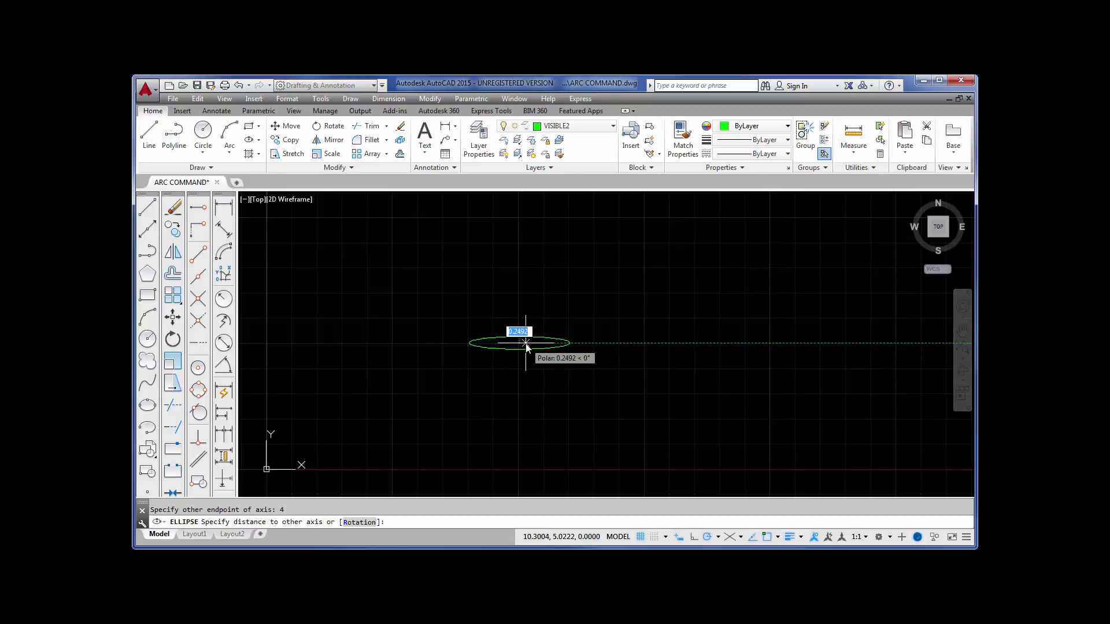
{"action": "left_click", "coordinate": [520, 244]}
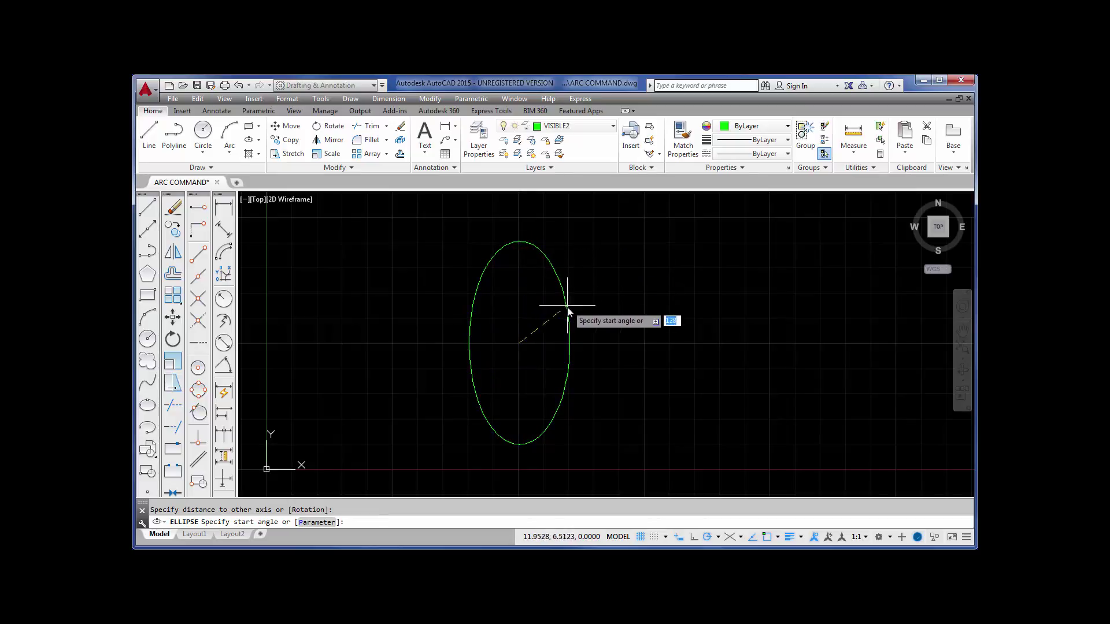
{"action": "left_click", "coordinate": [584, 345]}
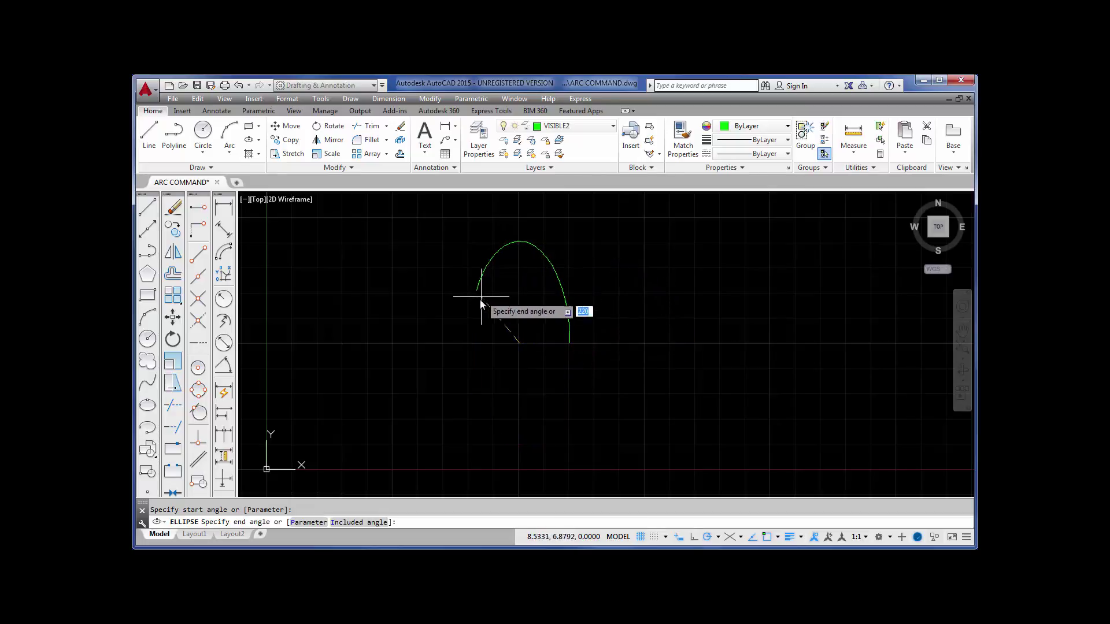
{"action": "left_click", "coordinate": [472, 344]}
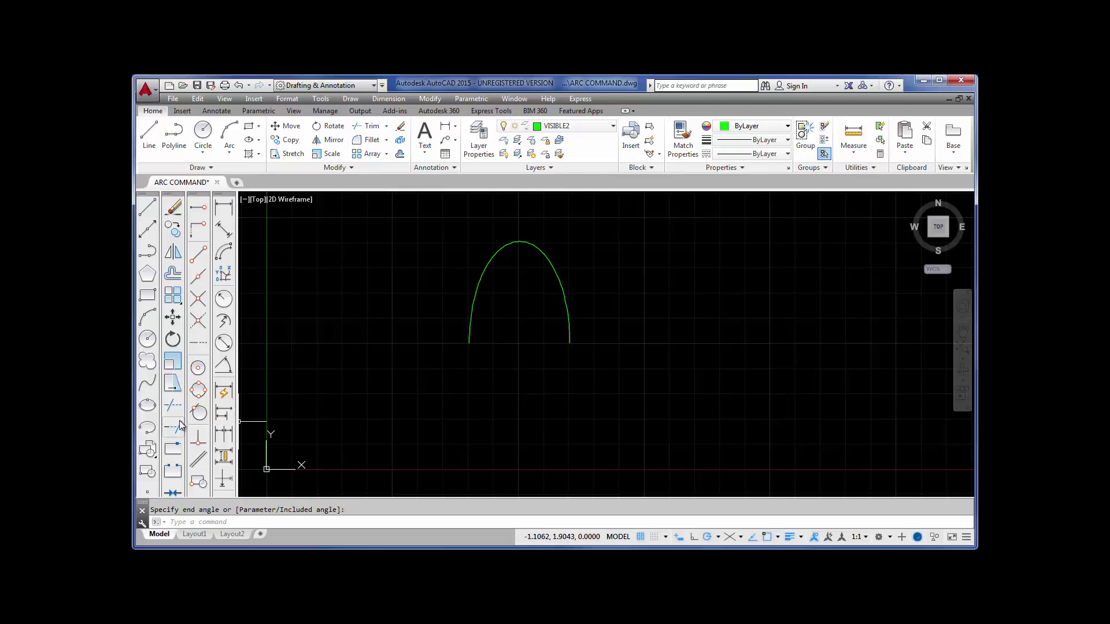
Draw an elliptical arc forming the lower half of a tall ellipse with a horizontal axis of 4, beside the upper-half arc.
{"action": "left_click", "coordinate": [148, 429]}
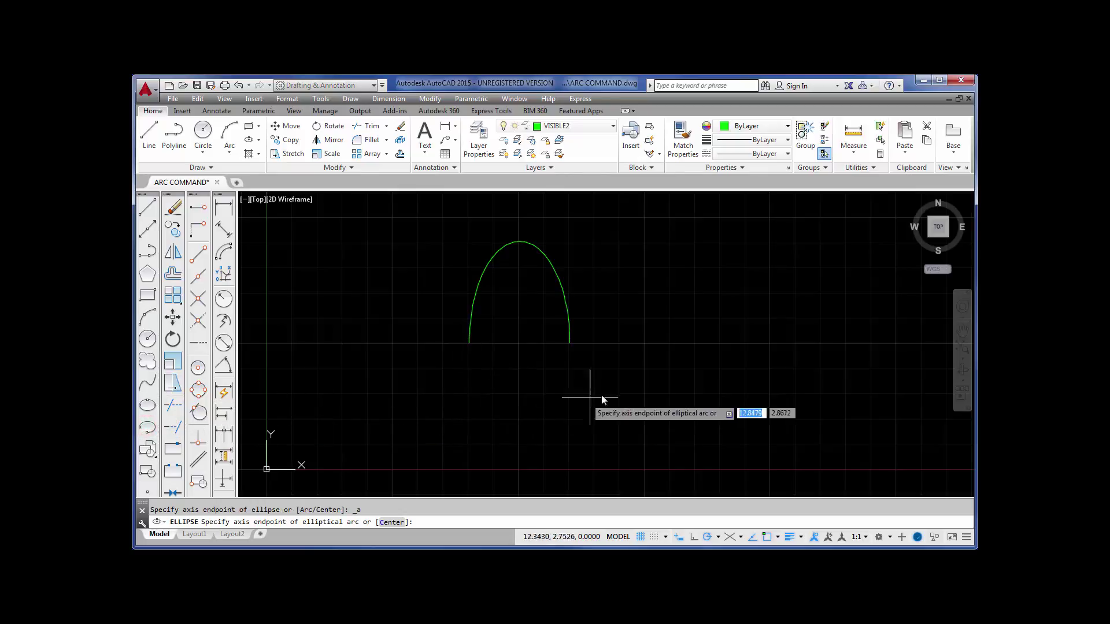
{"action": "left_click", "coordinate": [643, 344]}
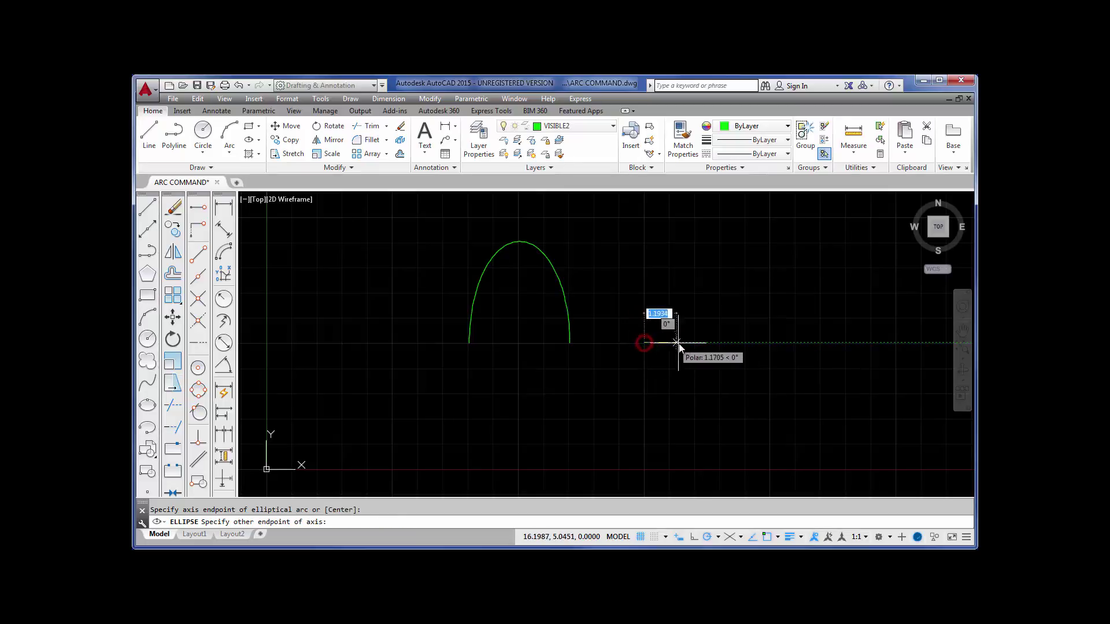
{"action": "type", "text": "4"}
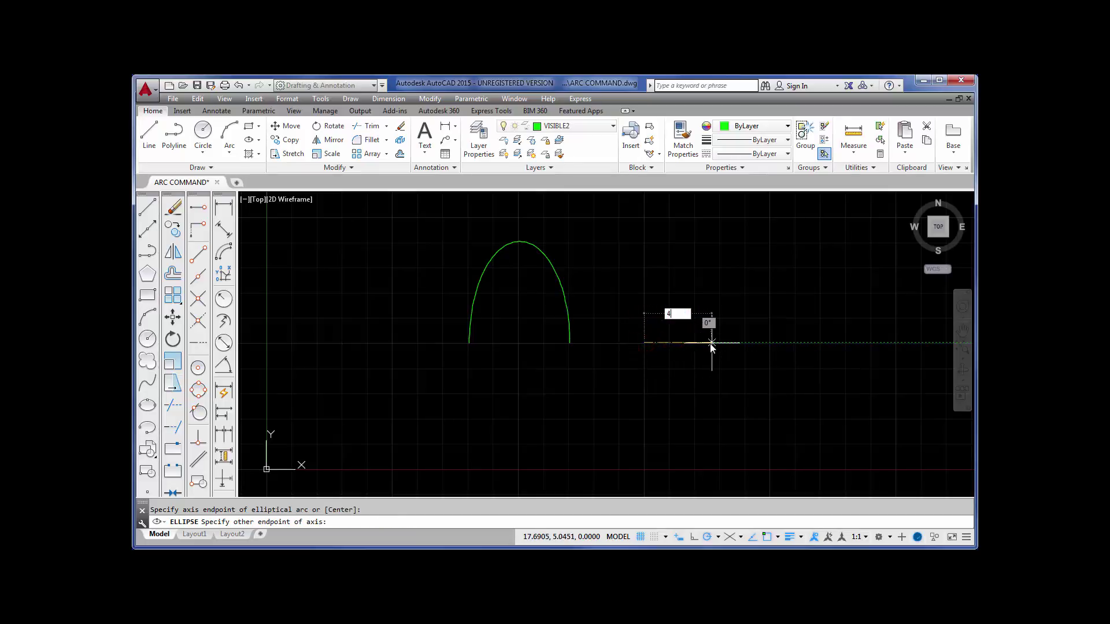
{"action": "key", "text": "Return"}
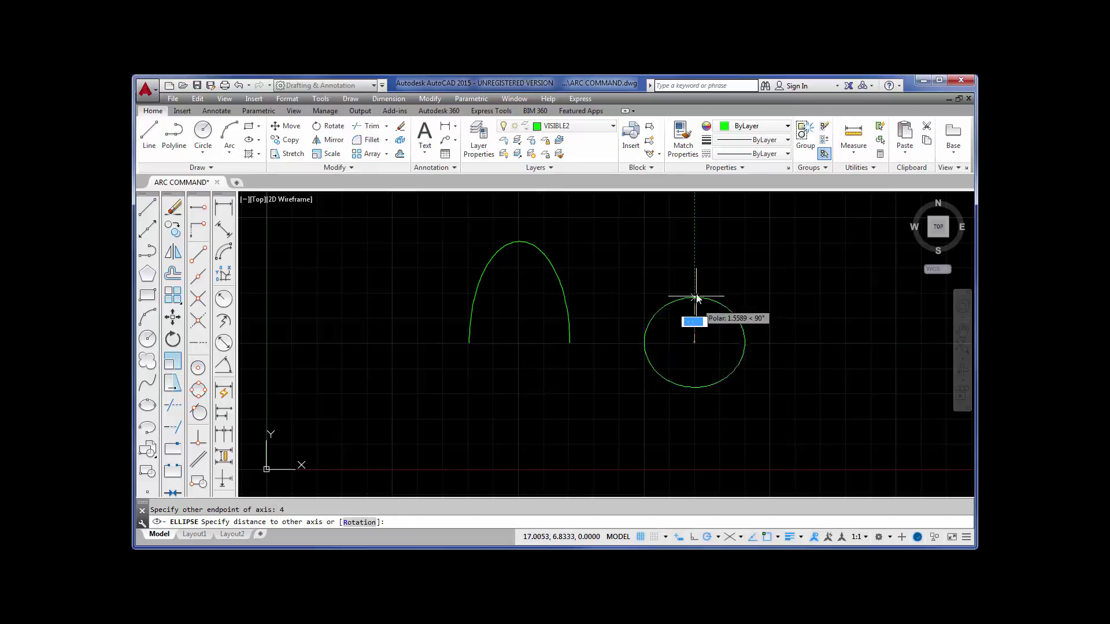
{"action": "left_click", "coordinate": [693, 246]}
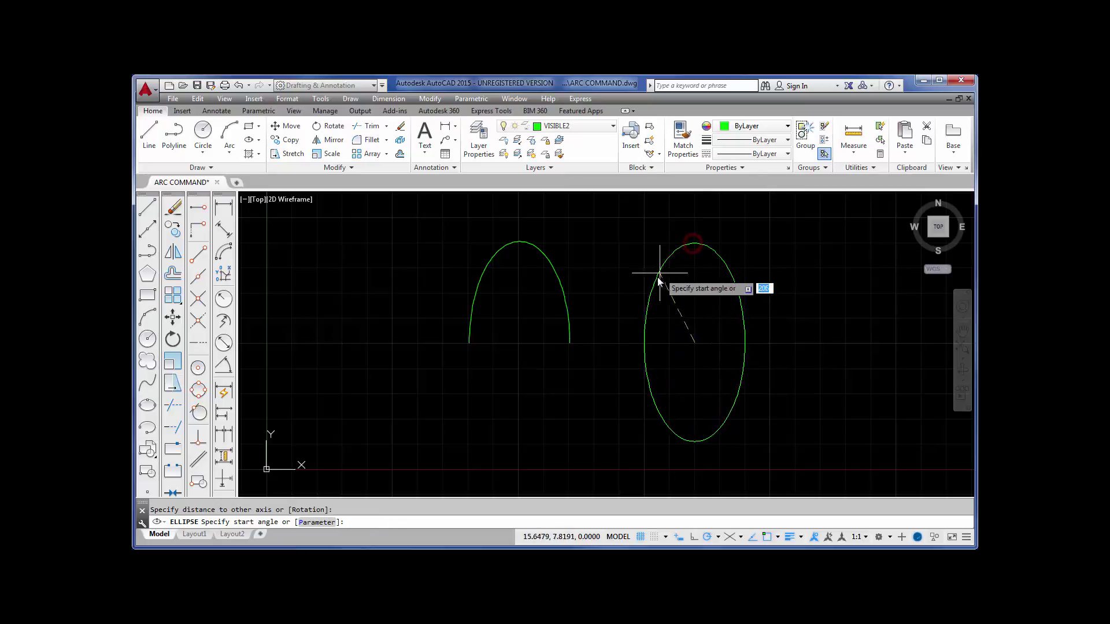
{"action": "left_click", "coordinate": [634, 344]}
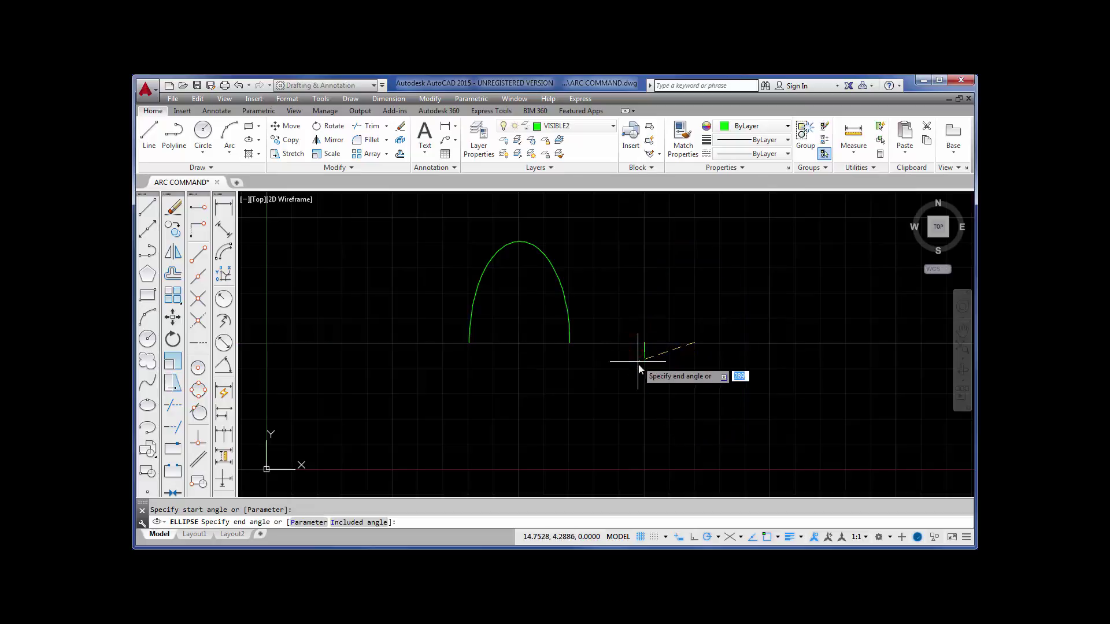
{"action": "left_click", "coordinate": [750, 343]}
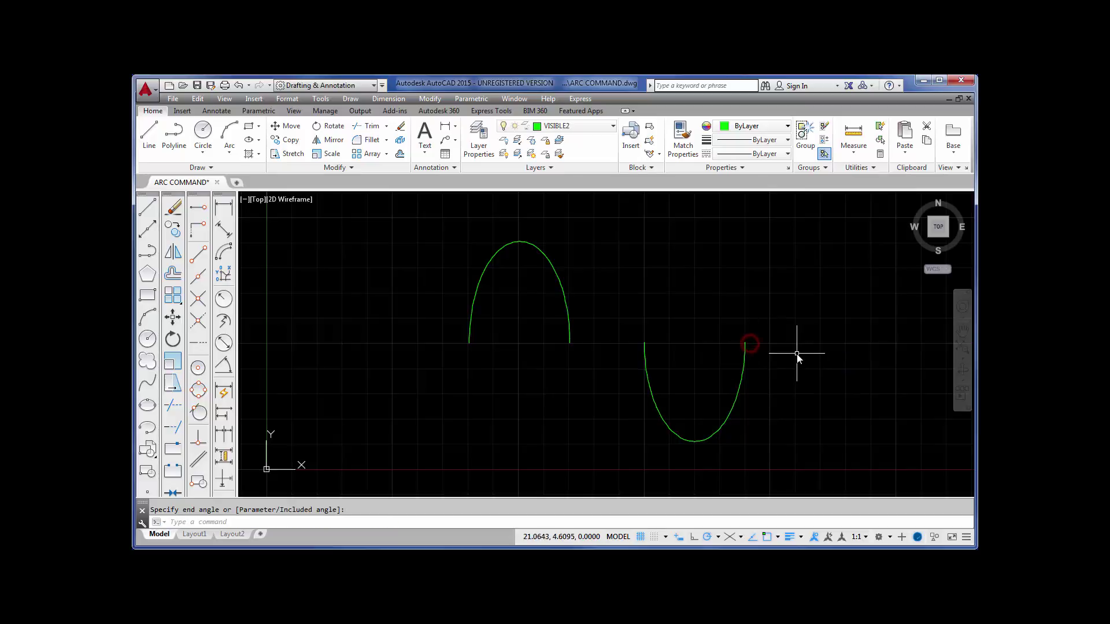
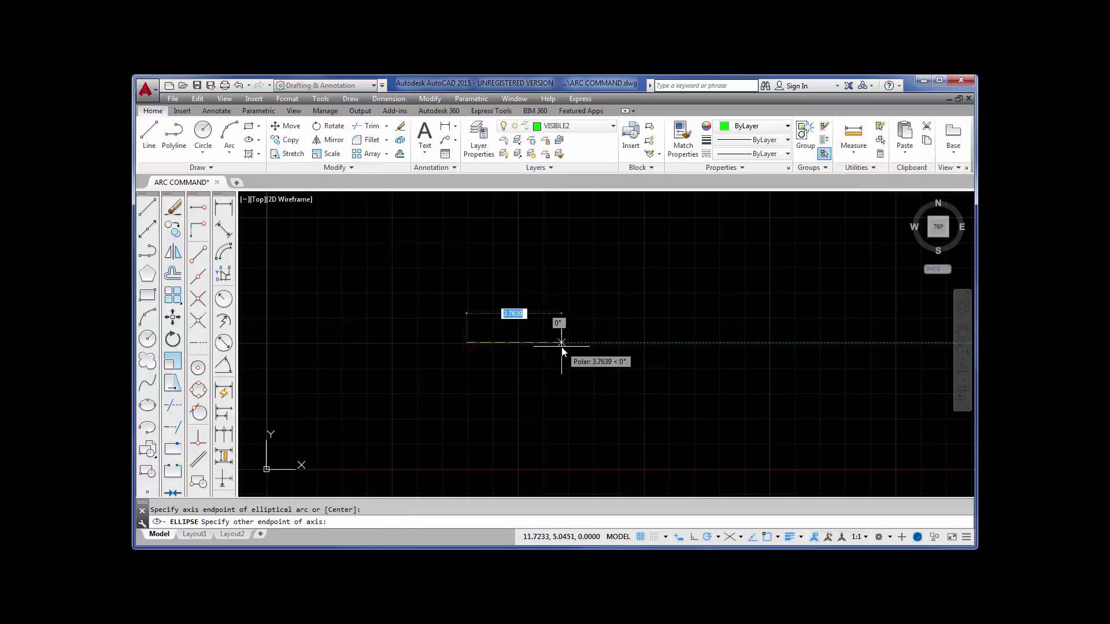
Draw an upper-half elliptical arc with a horizontal axis of 4, starting at the axis's right end and ending at its left end.
{"action": "type", "text": "4"}
{"action": "key", "text": "Return"}
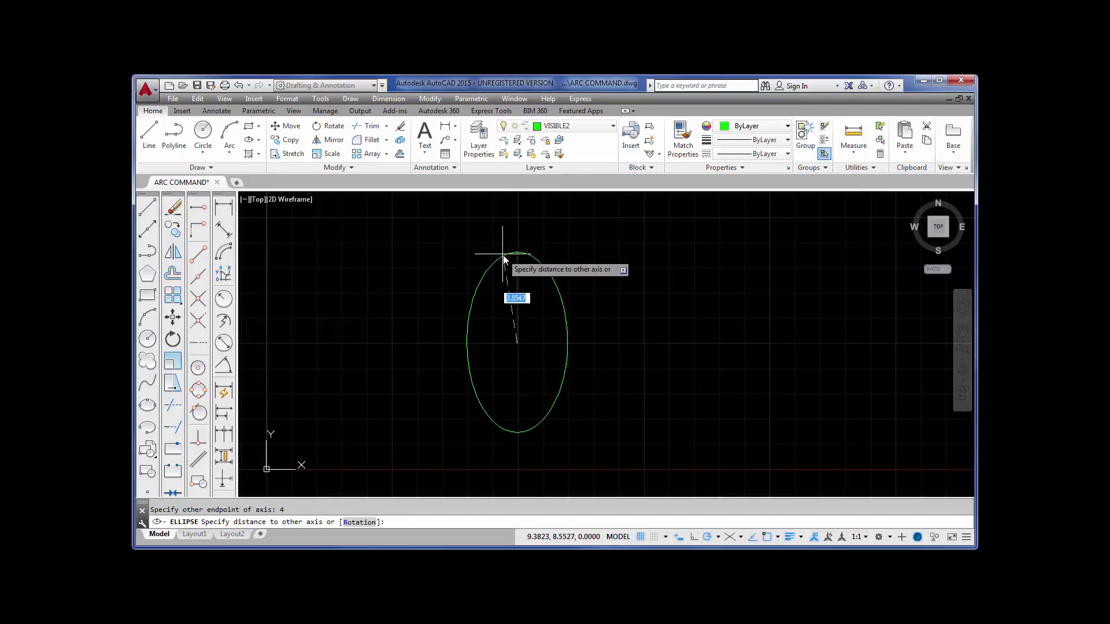
{"action": "left_click", "coordinate": [524, 245]}
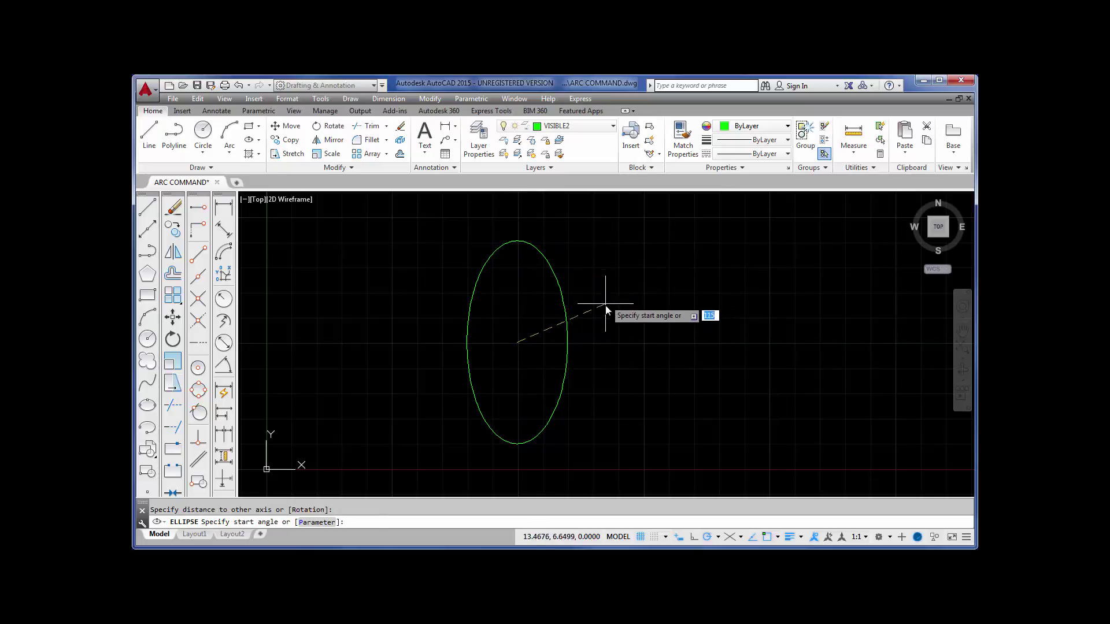
{"action": "left_click", "coordinate": [602, 344]}
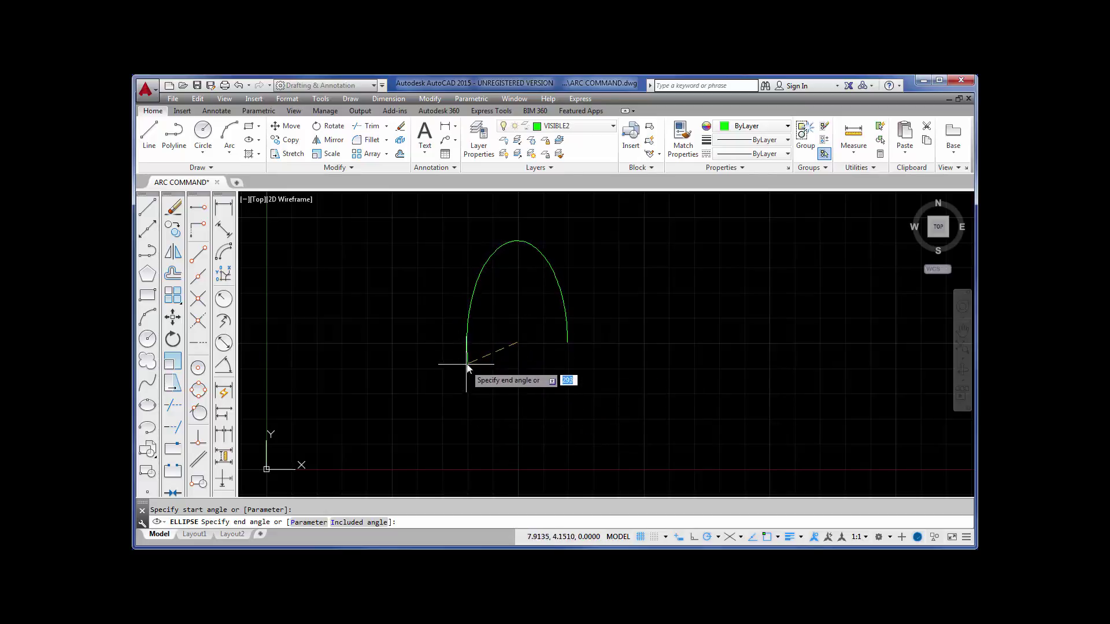
{"action": "left_click", "coordinate": [469, 342]}
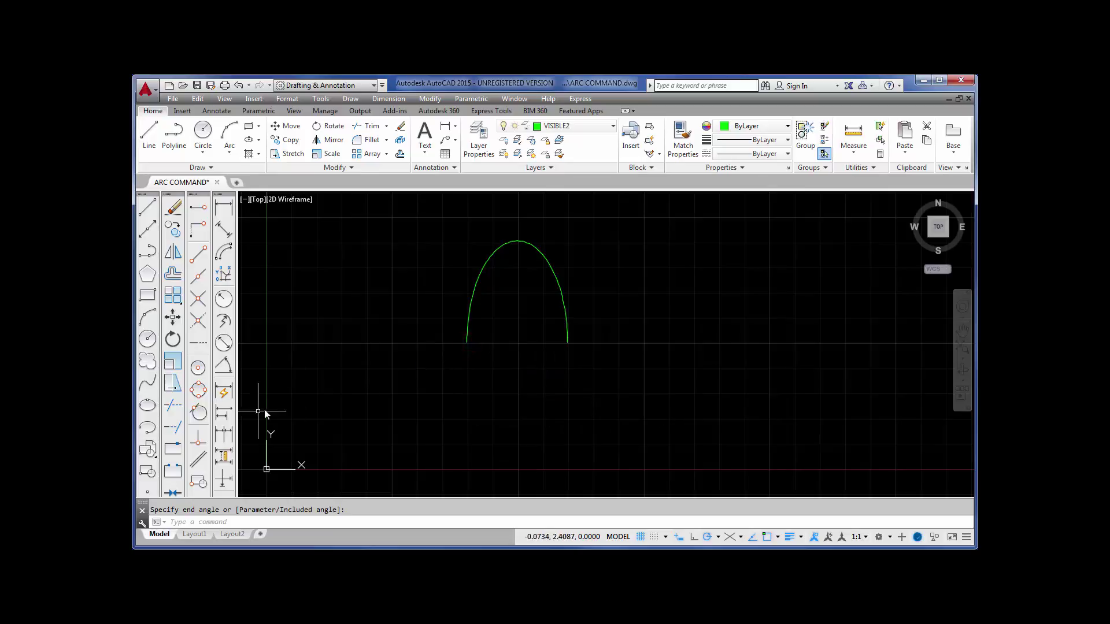
Draw a lower-half elliptical arc beside it with a horizontal axis of 4 and half-height about 4, from the axis's left end to its right end.
{"action": "left_click", "coordinate": [146, 431]}
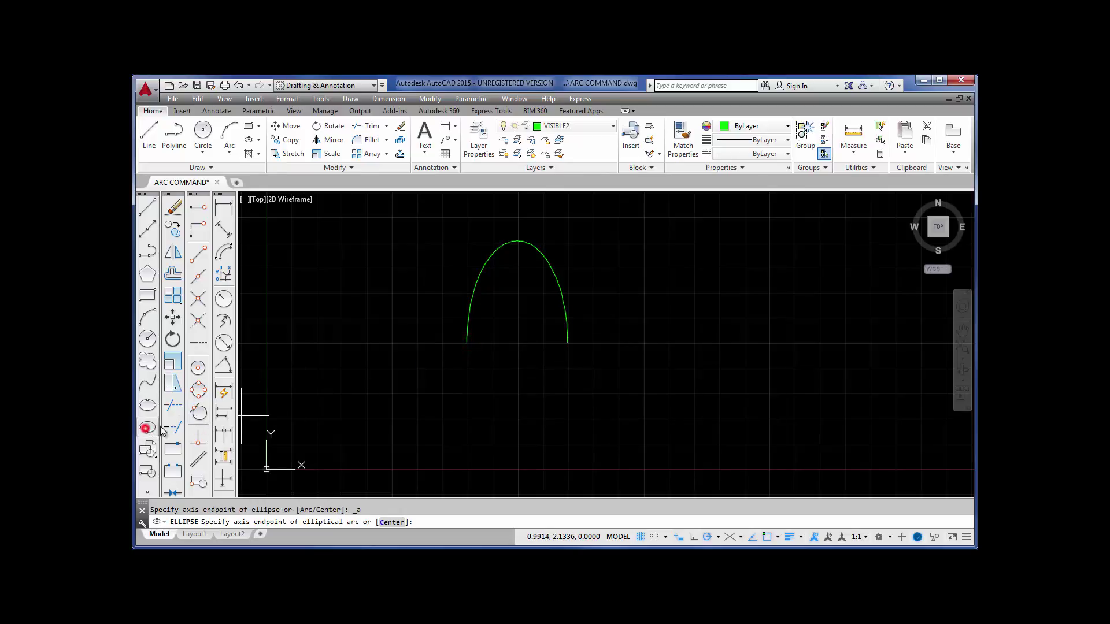
{"action": "left_click", "coordinate": [660, 343]}
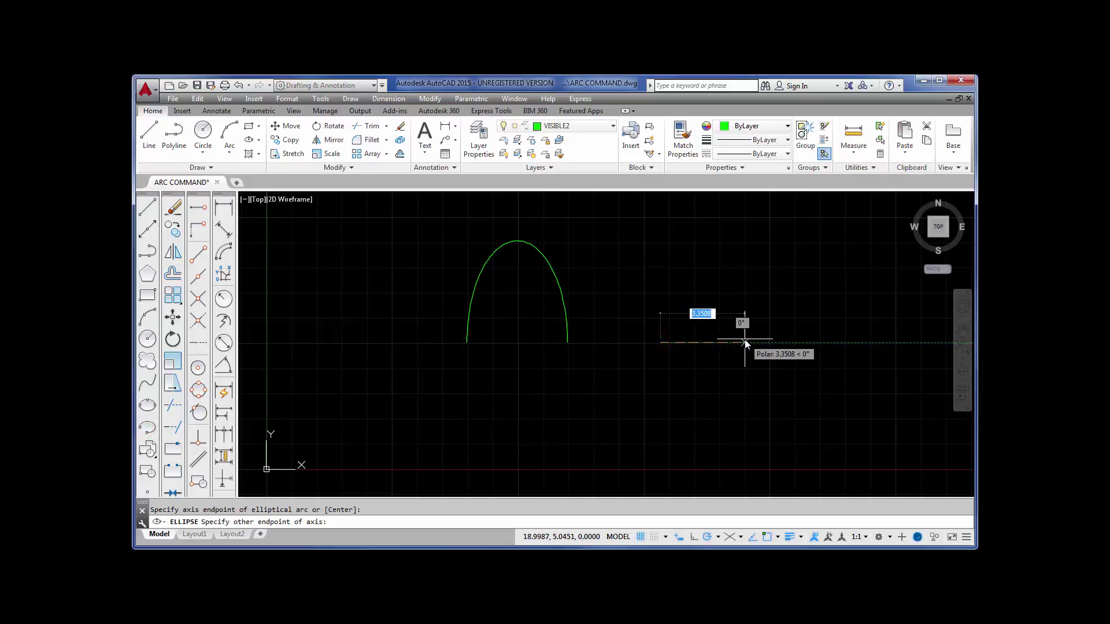
{"action": "type", "text": "4"}
{"action": "key", "text": "Return"}
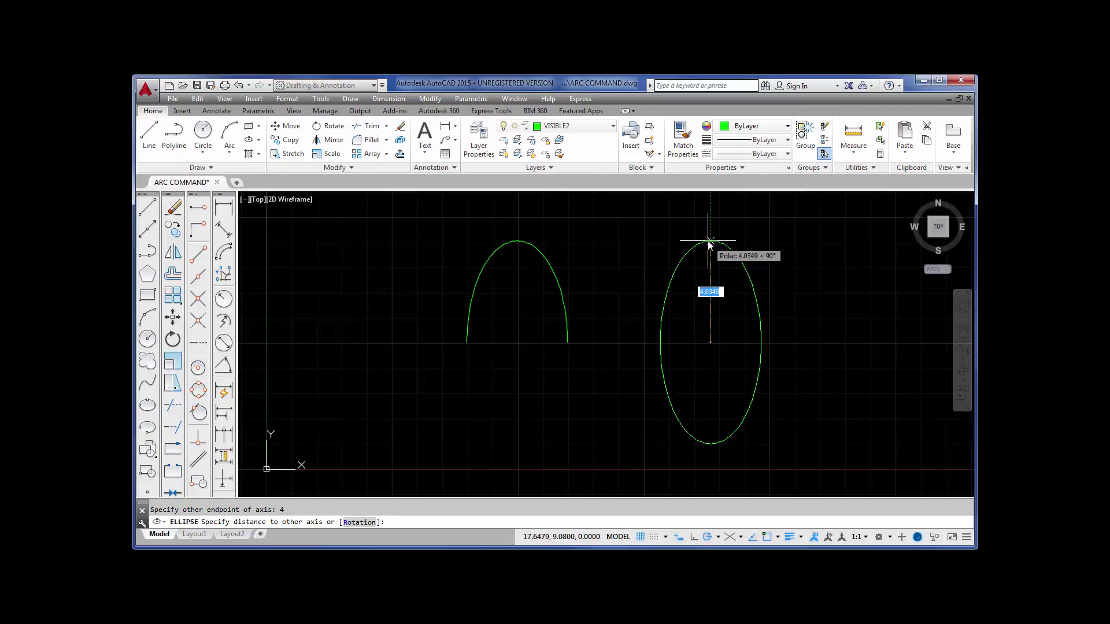
{"action": "left_click", "coordinate": [709, 241]}
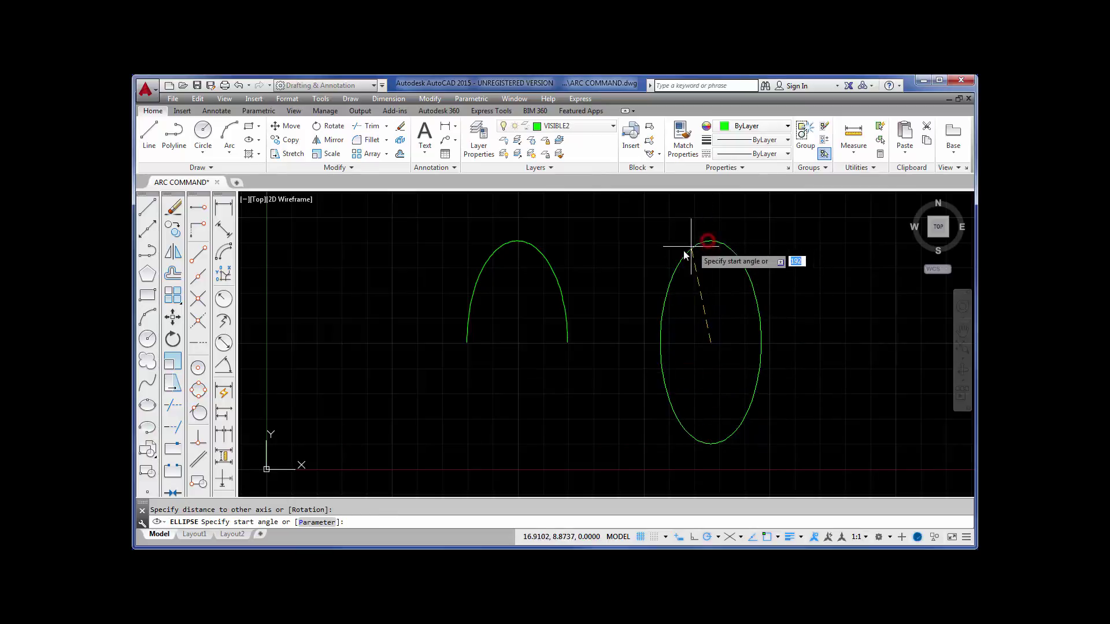
{"action": "left_click", "coordinate": [641, 343]}
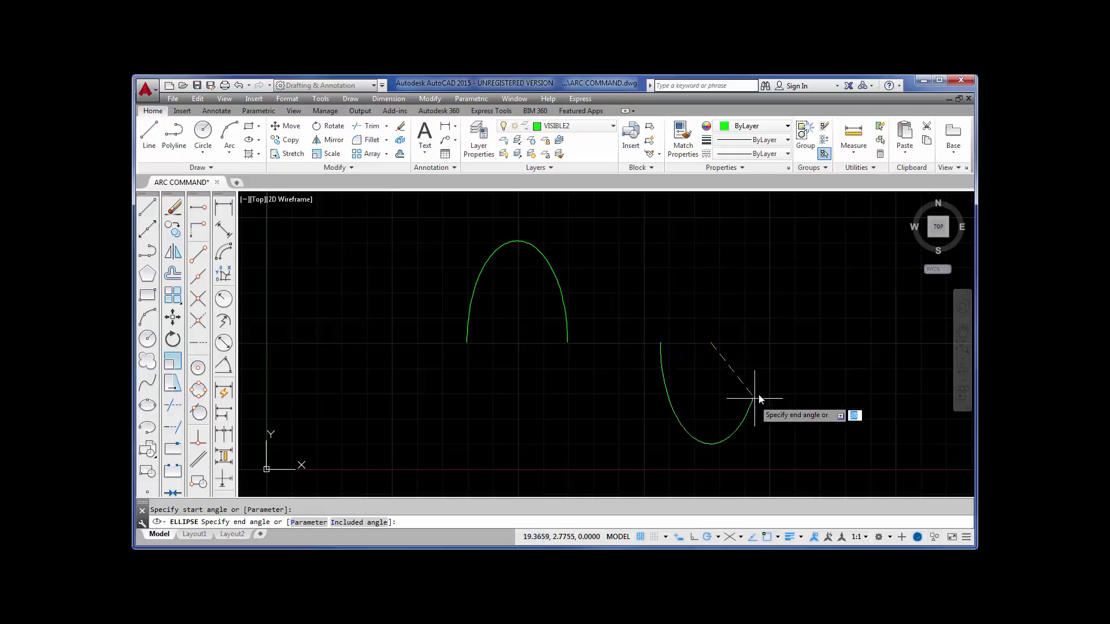
{"action": "left_click", "coordinate": [767, 345]}
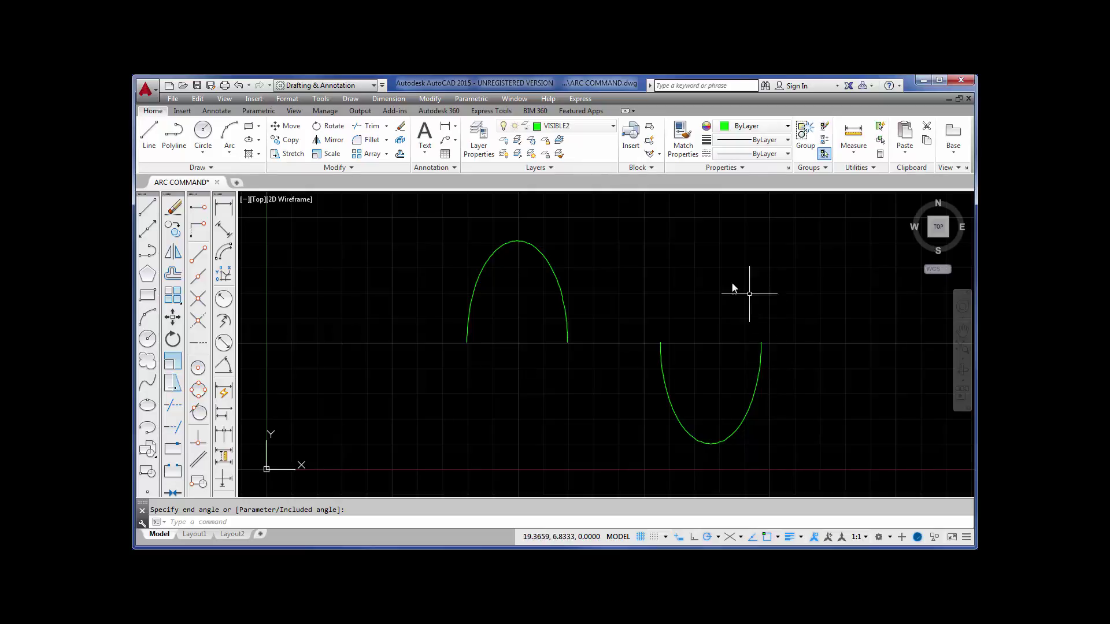